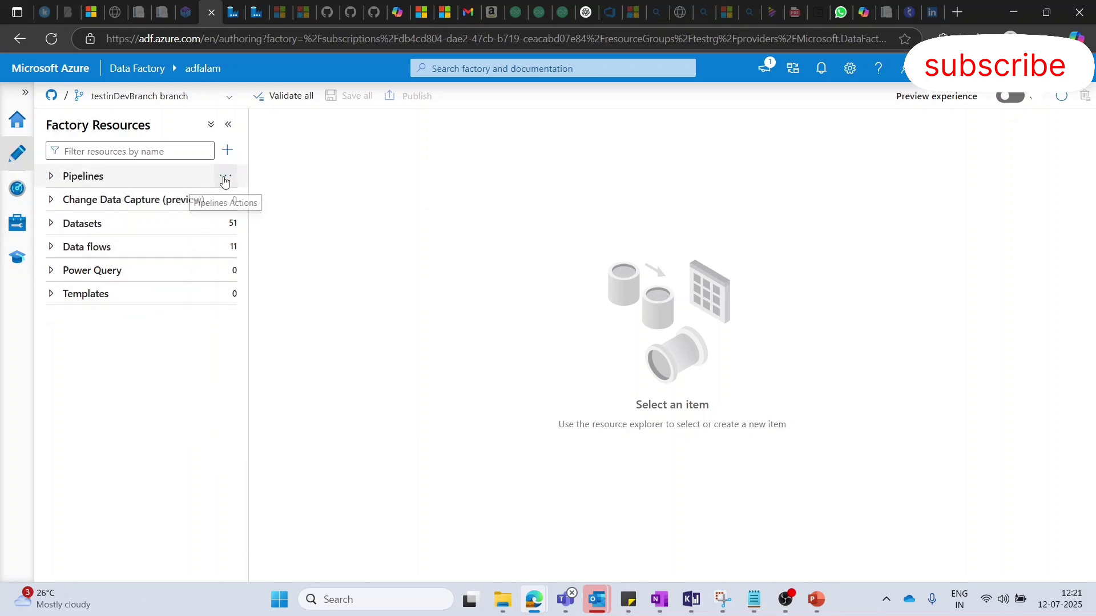
# - Create a new pipeline, name it testPiple, and close its properties
pyautogui.click(224, 180)
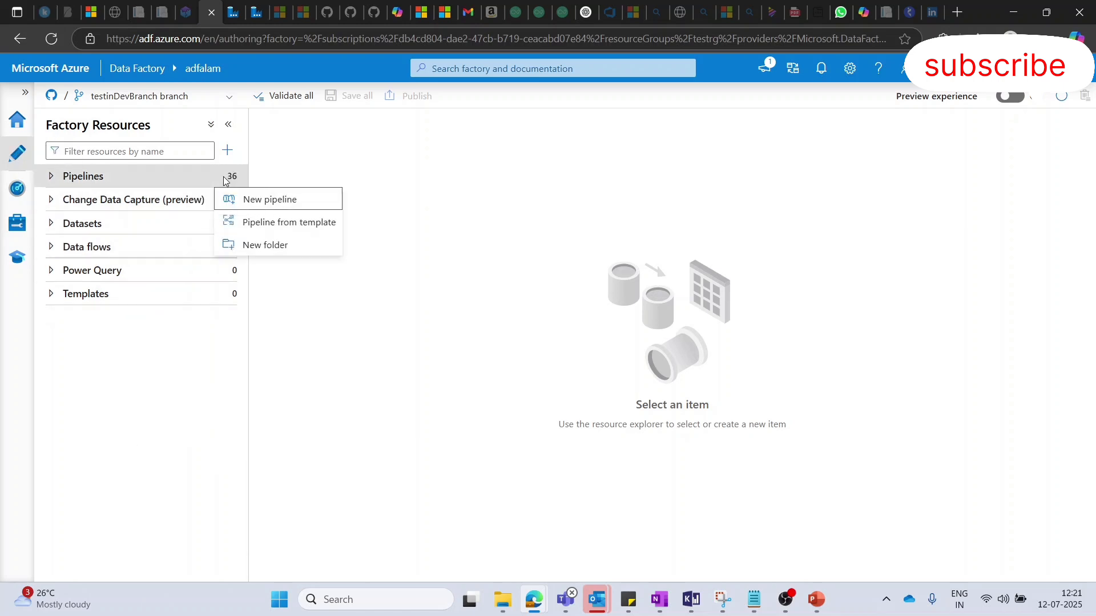
pyautogui.click(290, 199)
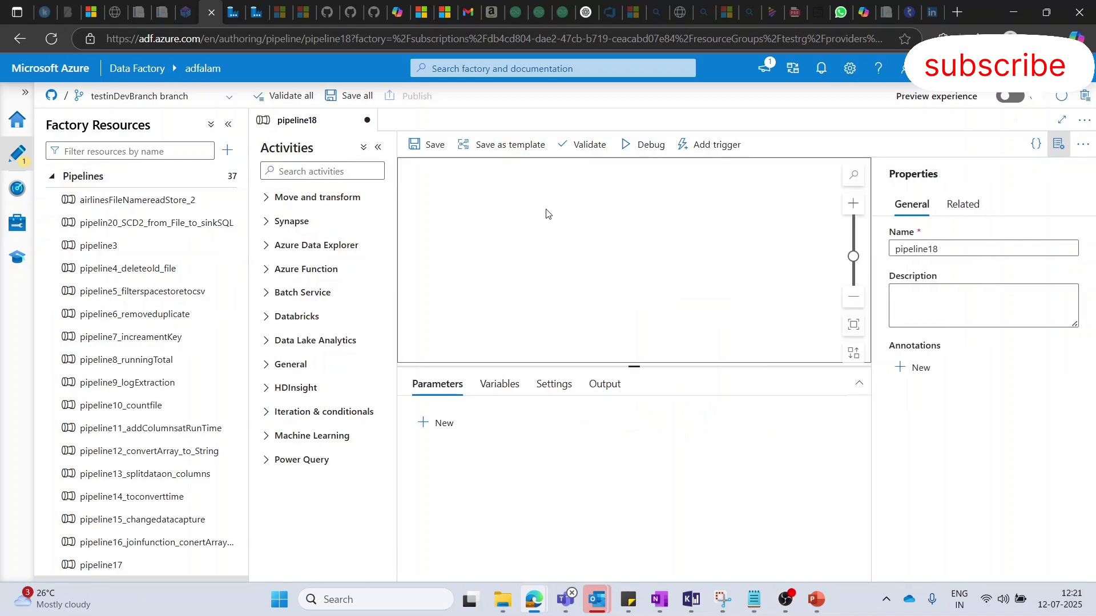
pyautogui.doubleClick(901, 249)
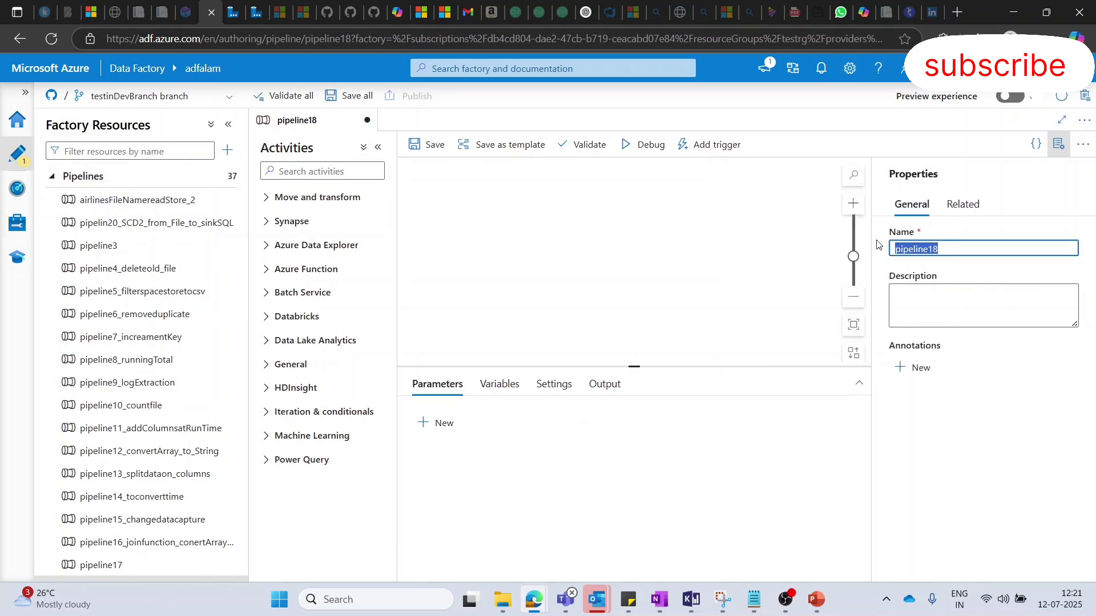
pyautogui.write('test')
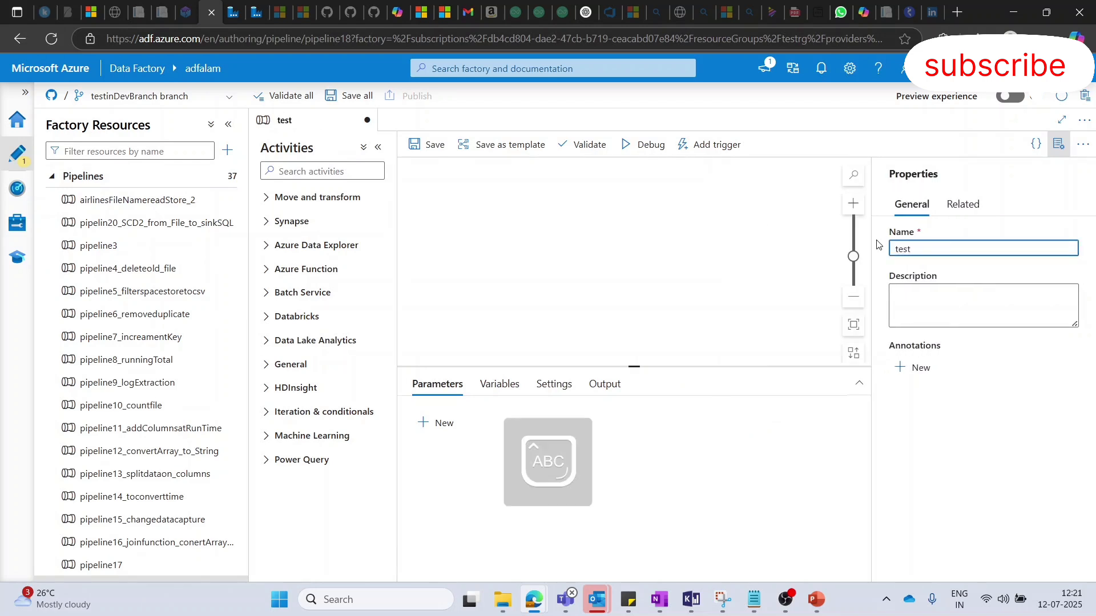
pyautogui.write('Piple')
pyautogui.click(1059, 144)
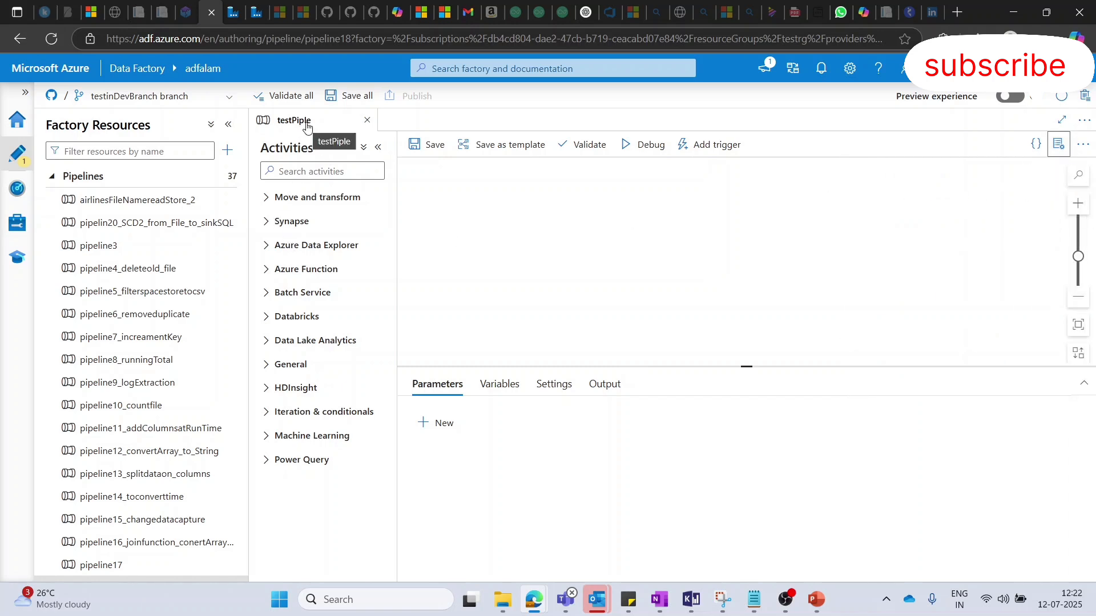
pyautogui.click(654, 224)
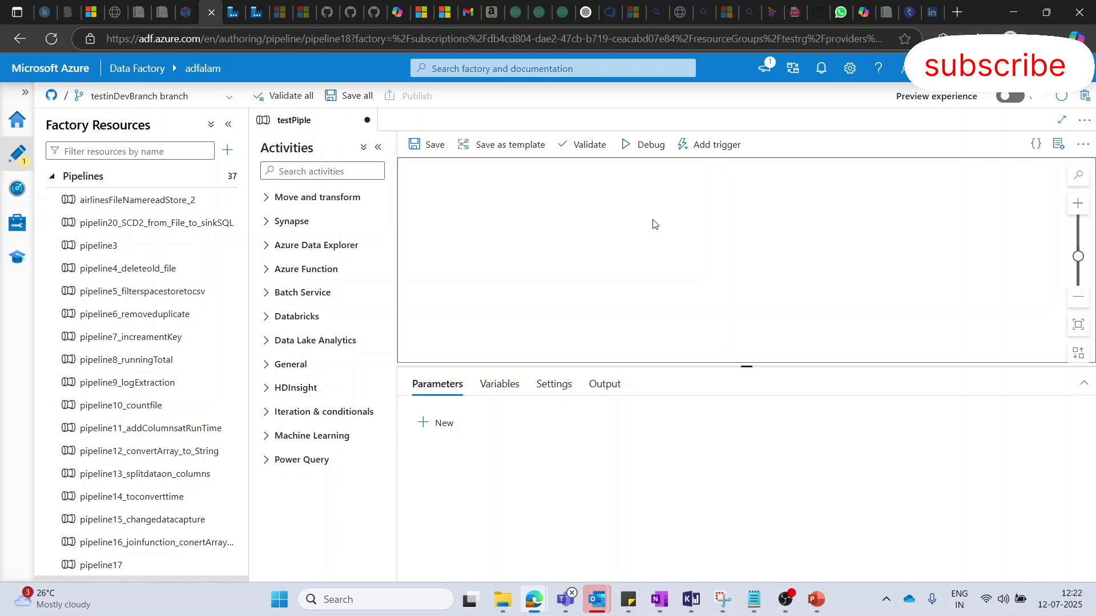
# - Check the pipeline runs monitoring page and the Core Components of ADF slide in PowerPoint, ending back on the testPiple canvas
pyautogui.click(14, 200)
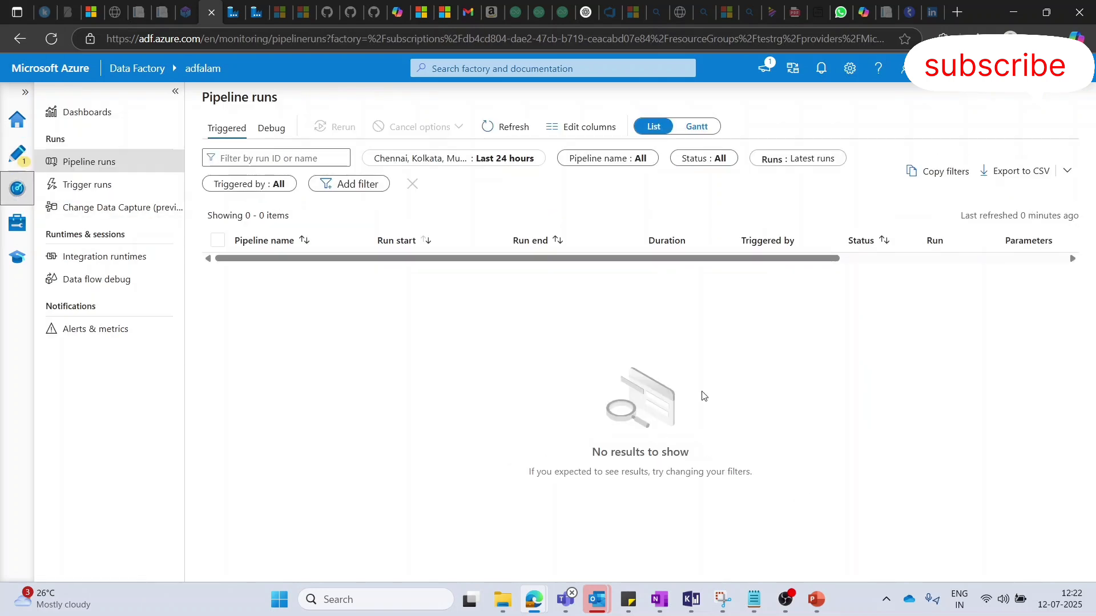
pyautogui.hotkey('alt', 'Tab')
pyautogui.press('Tab')
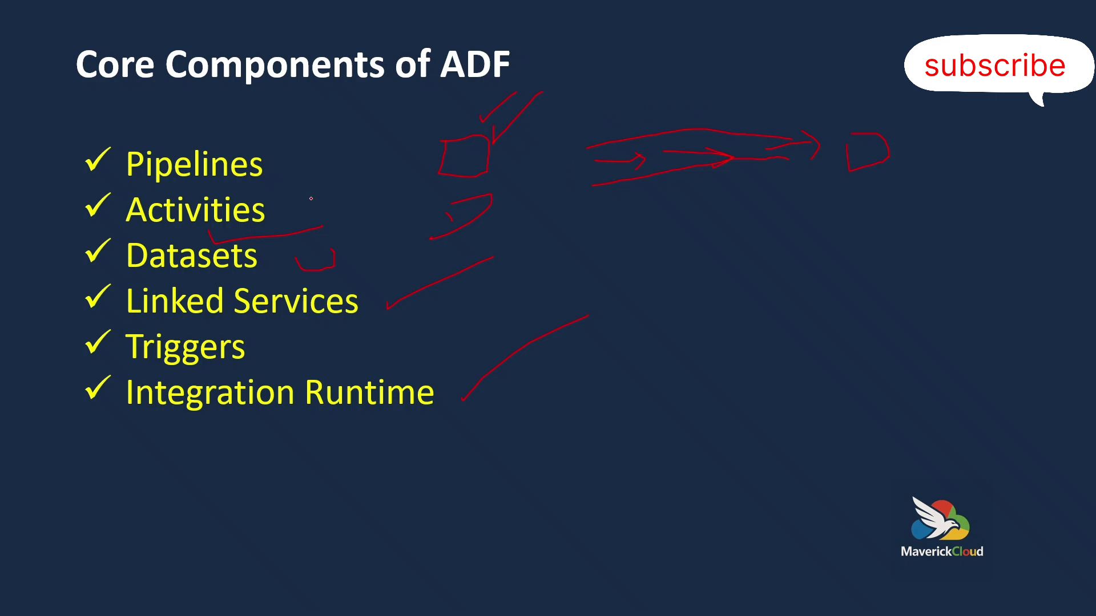
pyautogui.hotkey('alt', 'Tab')
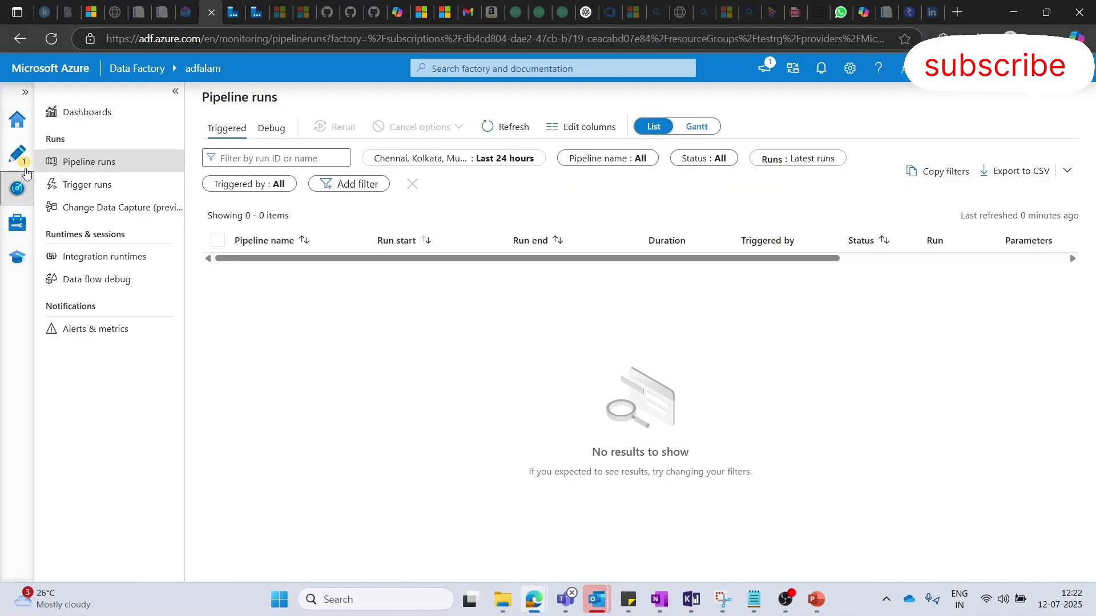
pyautogui.click(17, 153)
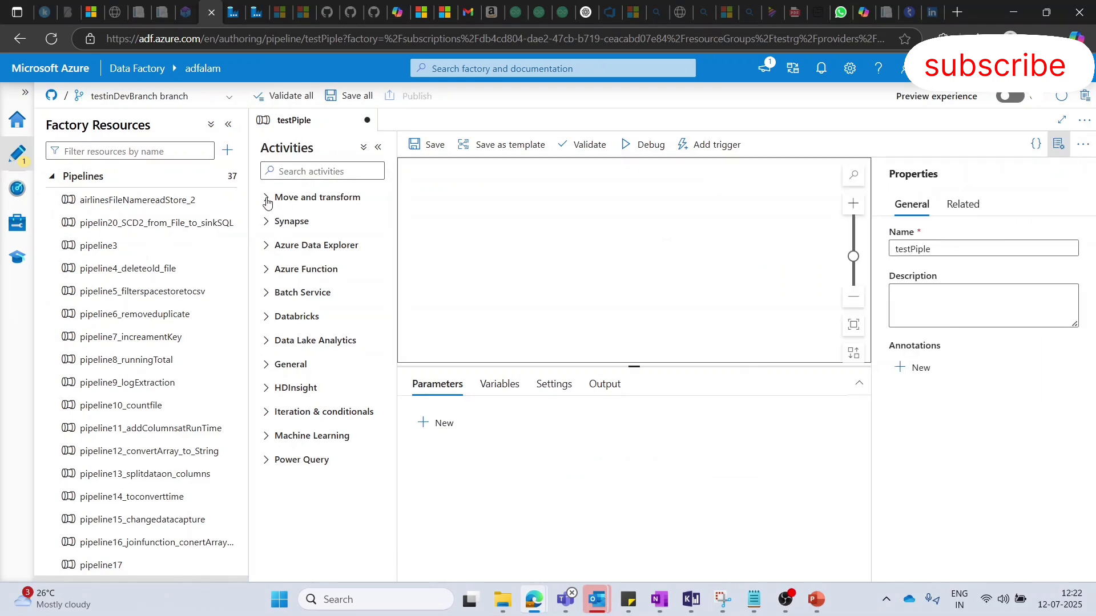
pyautogui.click(1059, 144)
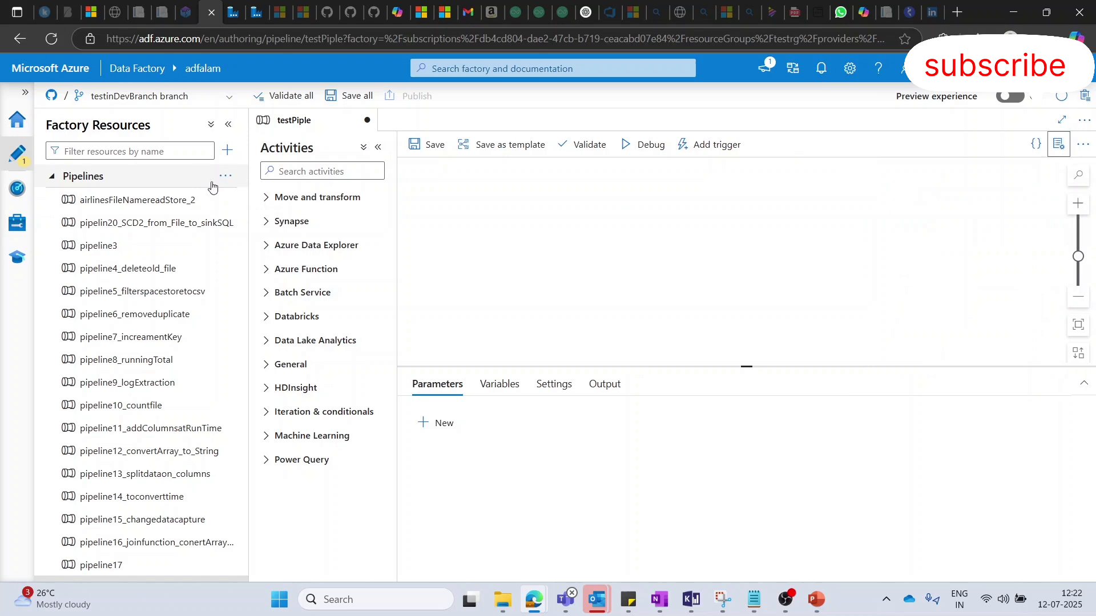
# - Add a Copy data activity and a Data flow activity to the canvas, placing them side by side
pyautogui.click(266, 198)
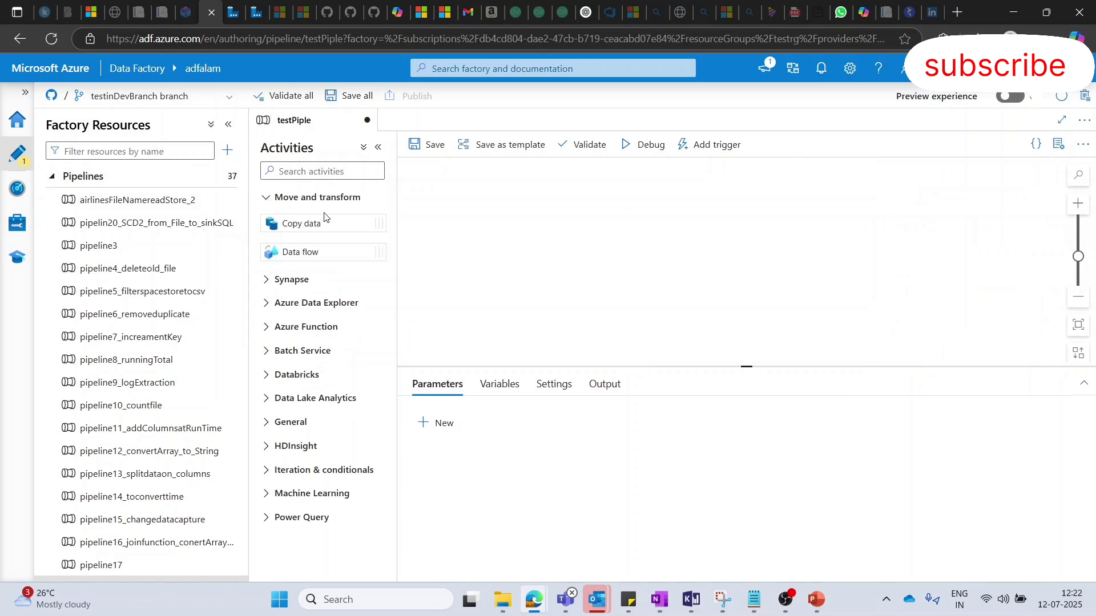
pyautogui.moveTo(307, 223); pyautogui.dragTo(502, 204)
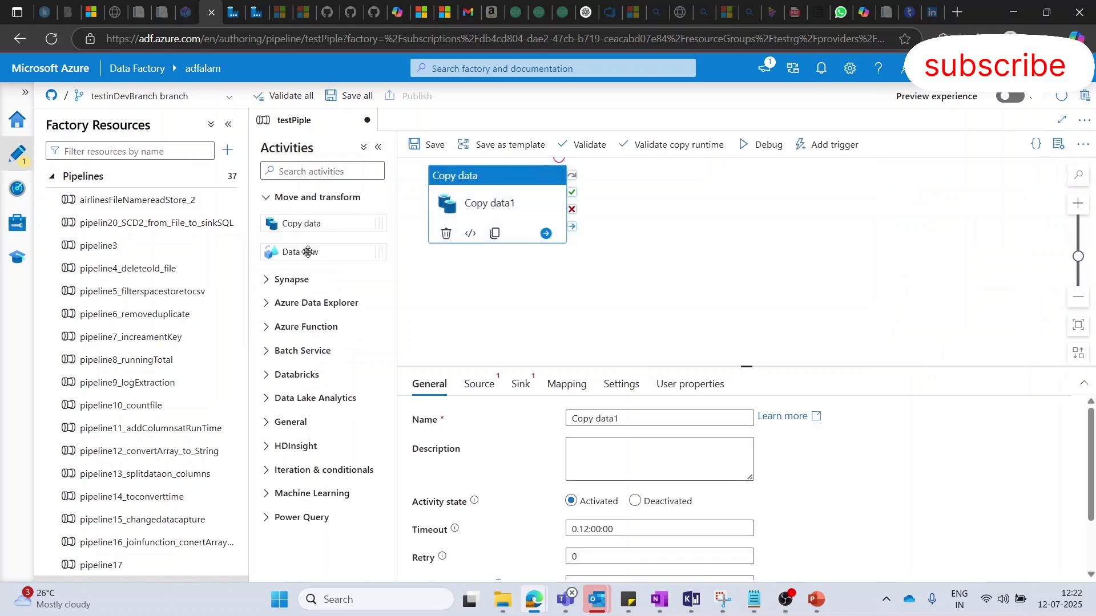
pyautogui.moveTo(309, 252); pyautogui.dragTo(703, 228)
pyautogui.click(502, 191)
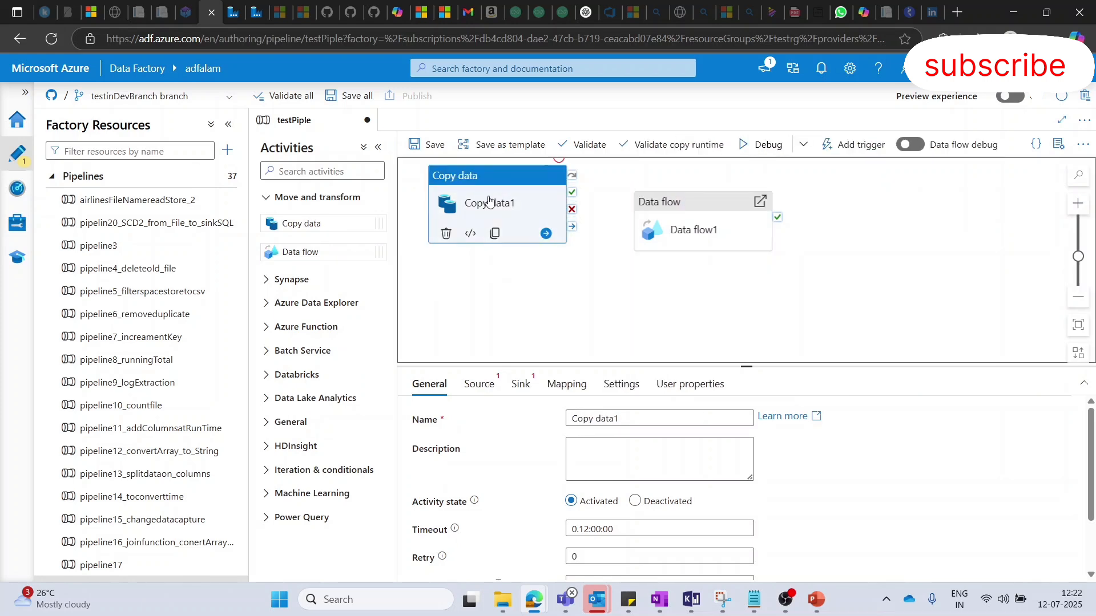
pyautogui.moveTo(490, 197); pyautogui.dragTo(496, 213)
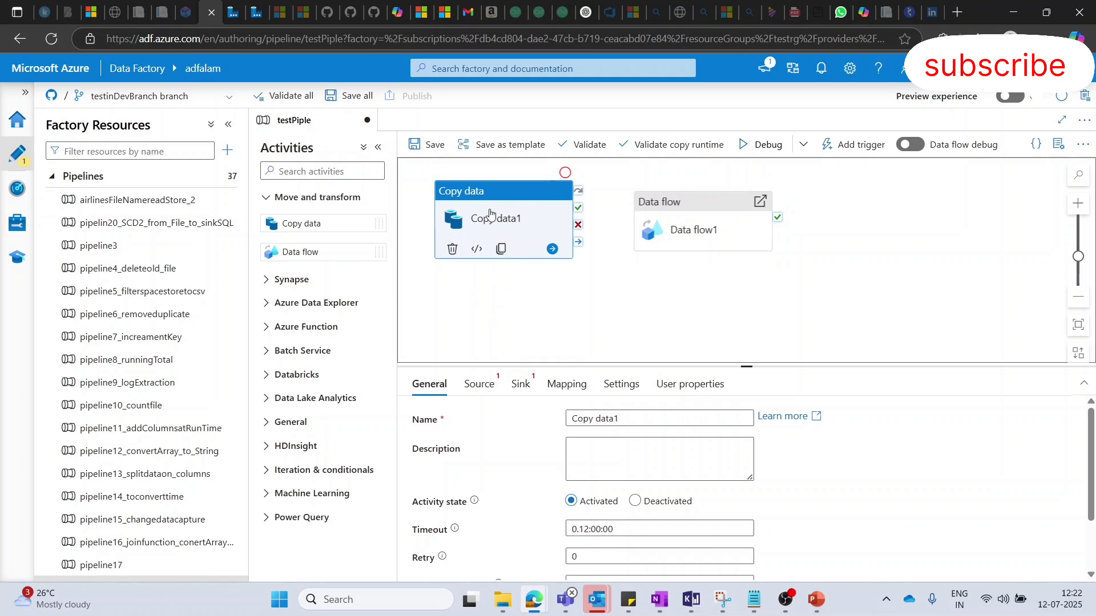
pyautogui.moveTo(478, 221); pyautogui.dragTo(486, 225)
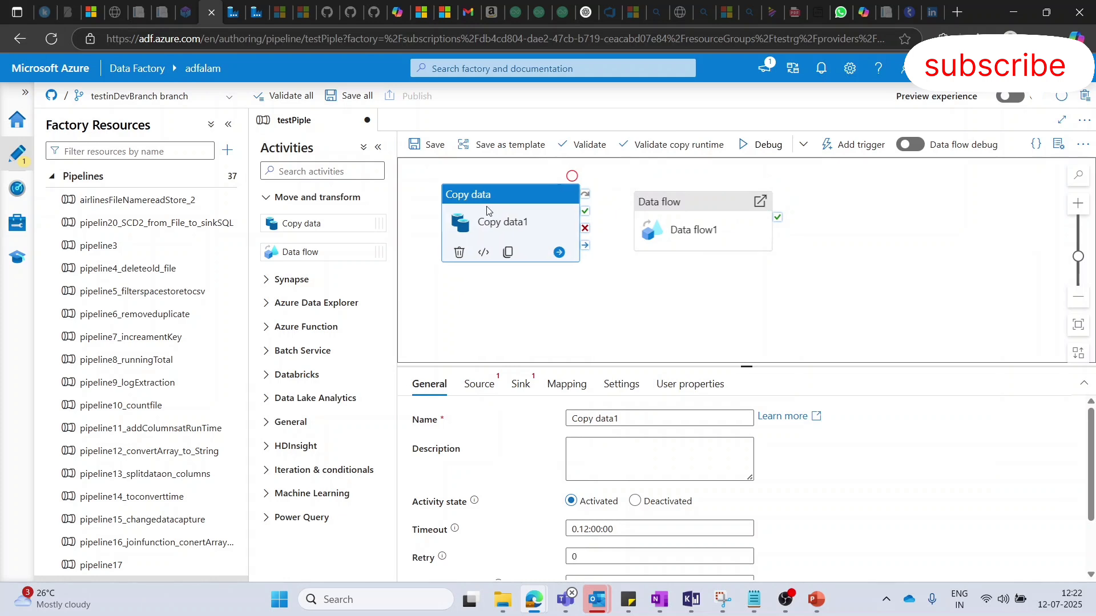
# - Examine the source and sink dataset settings of the Copy data activity
pyautogui.click(488, 382)
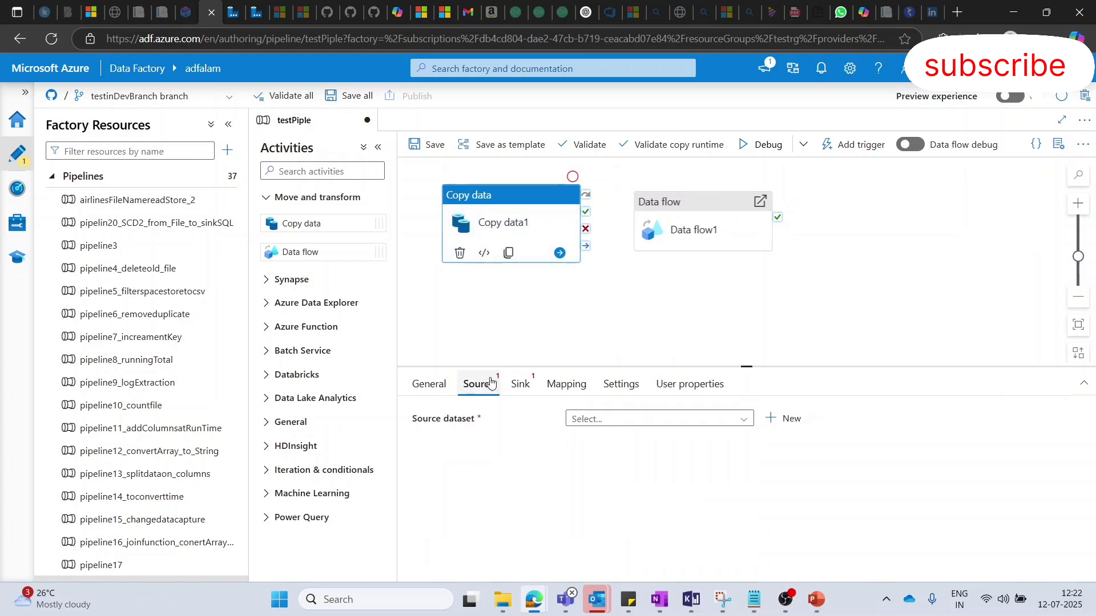
pyautogui.click(521, 386)
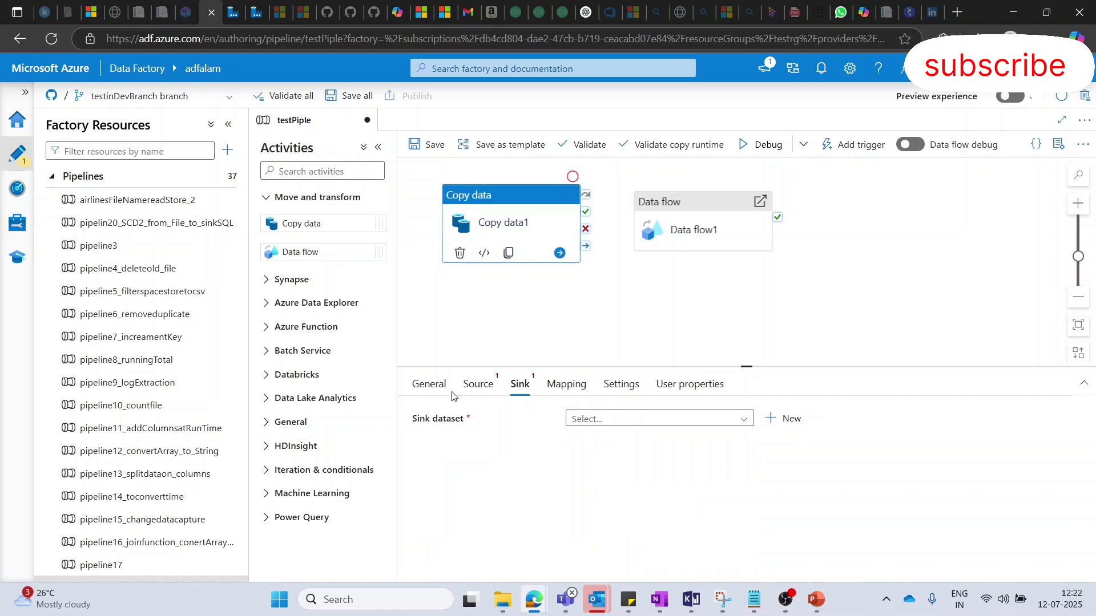
pyautogui.click(479, 384)
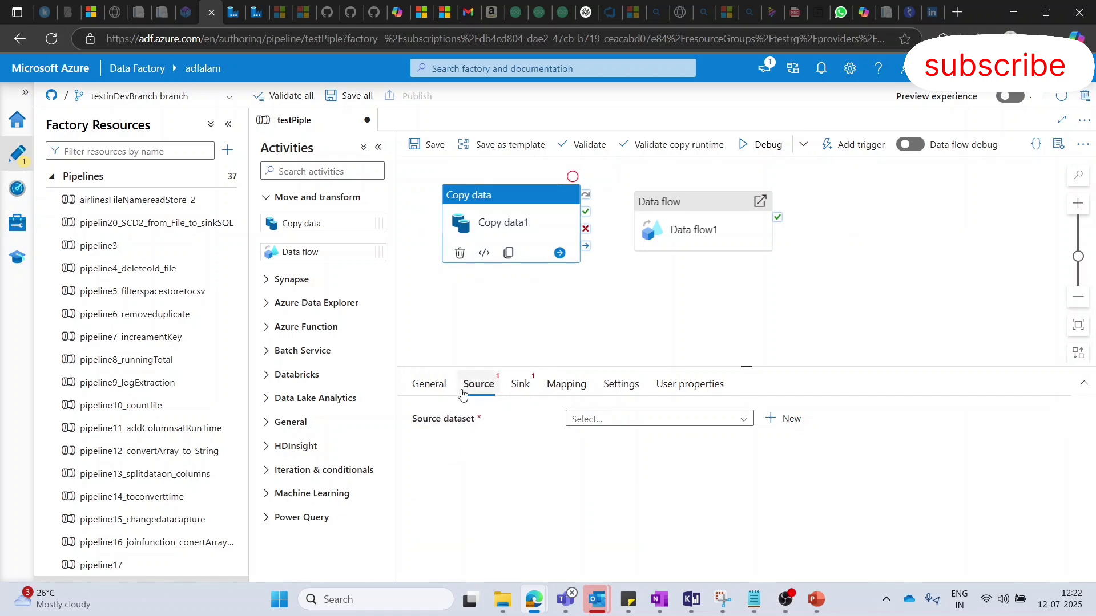
pyautogui.click(526, 385)
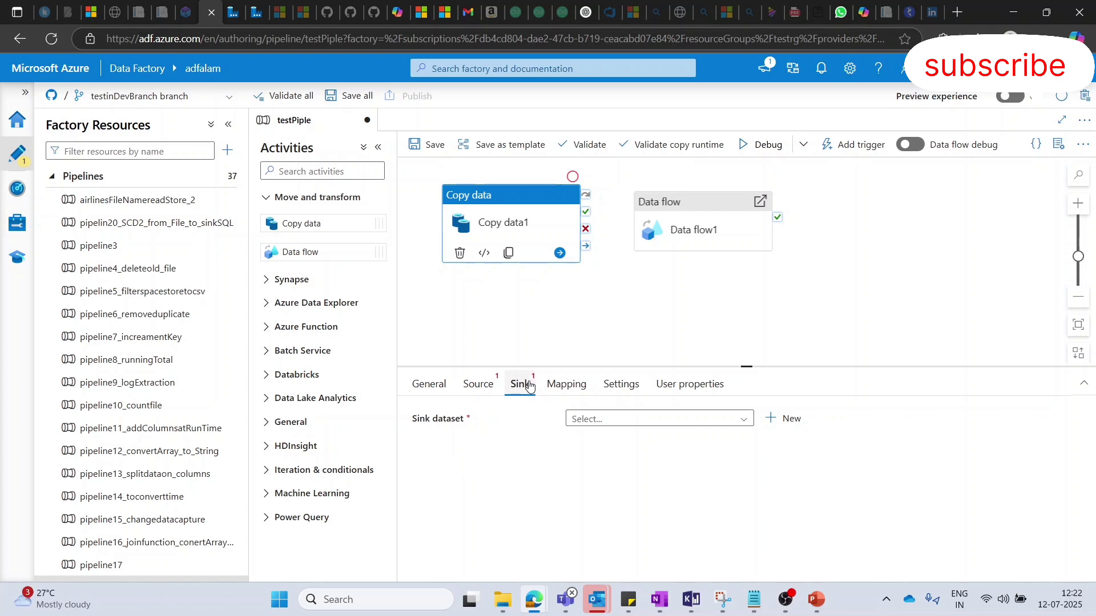
pyautogui.click(655, 321)
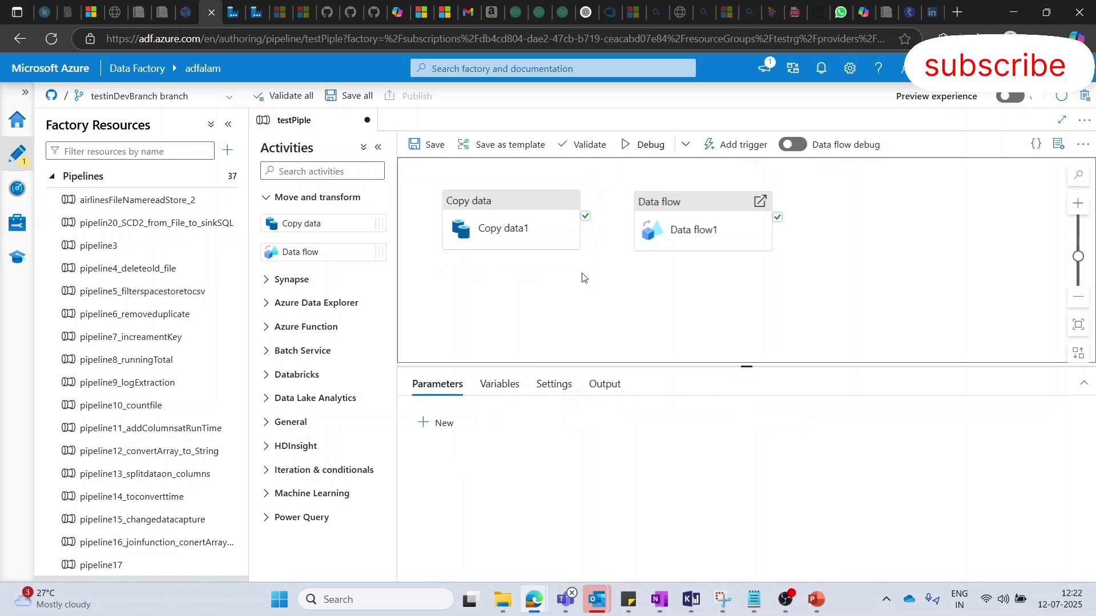
pyautogui.click(521, 212)
# - Add a Synapse Notebook activity and a Spark job definition activity below the existing activities
pyautogui.click(272, 281)
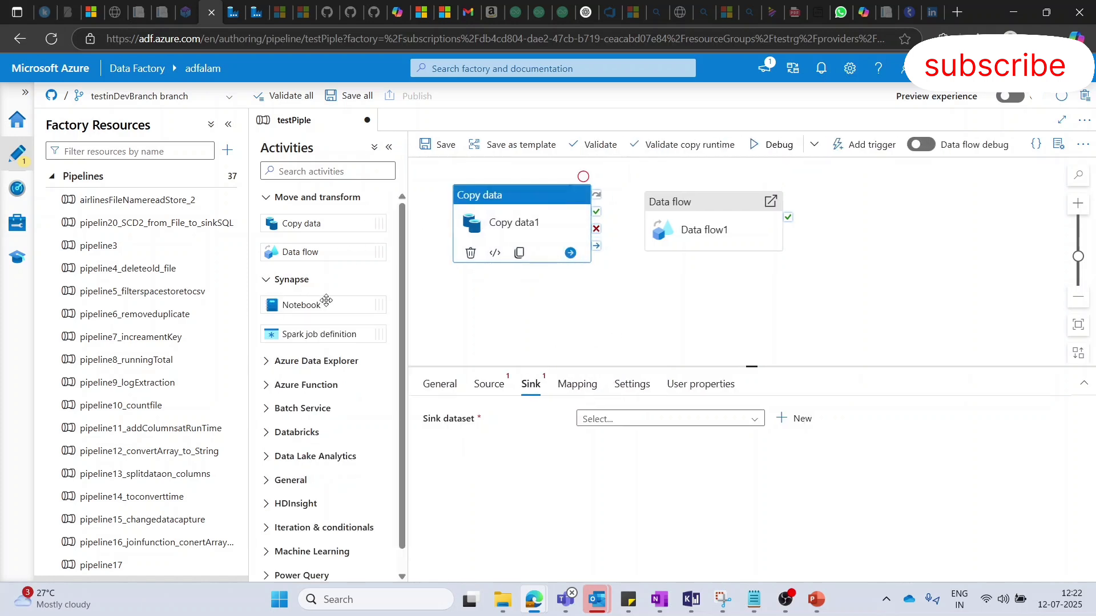
pyautogui.moveTo(323, 307); pyautogui.dragTo(580, 292)
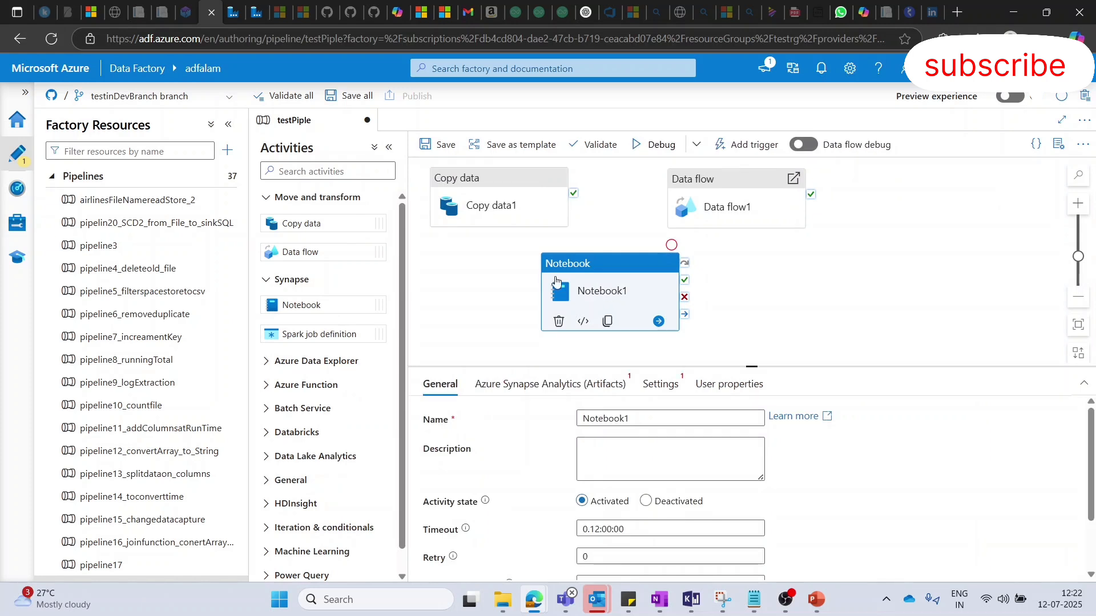
pyautogui.scroll(-5, 465, 285)
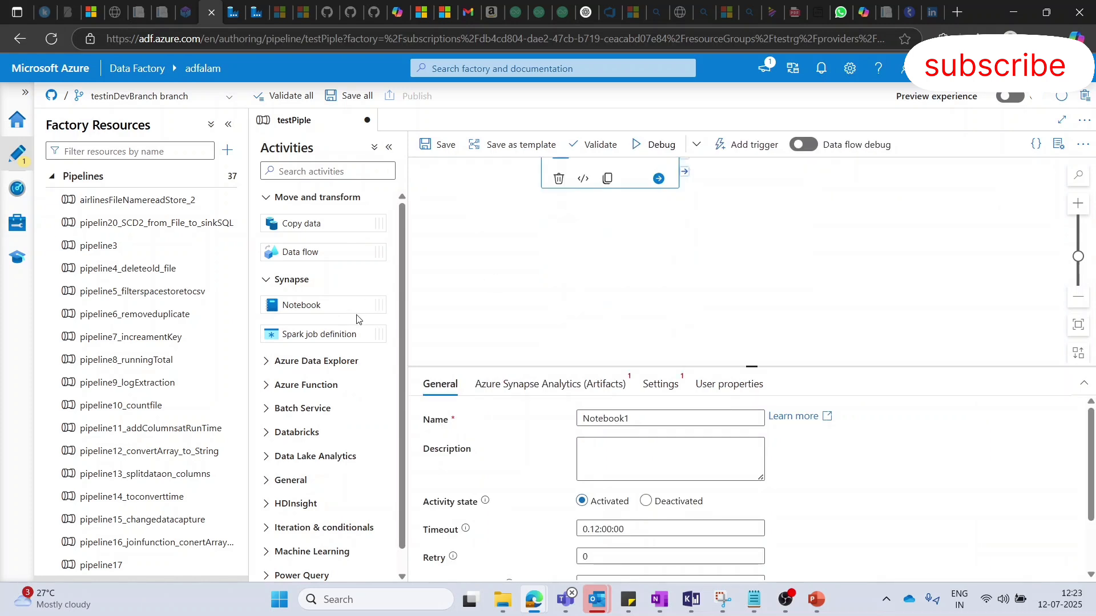
pyautogui.scroll(-1, 348, 323)
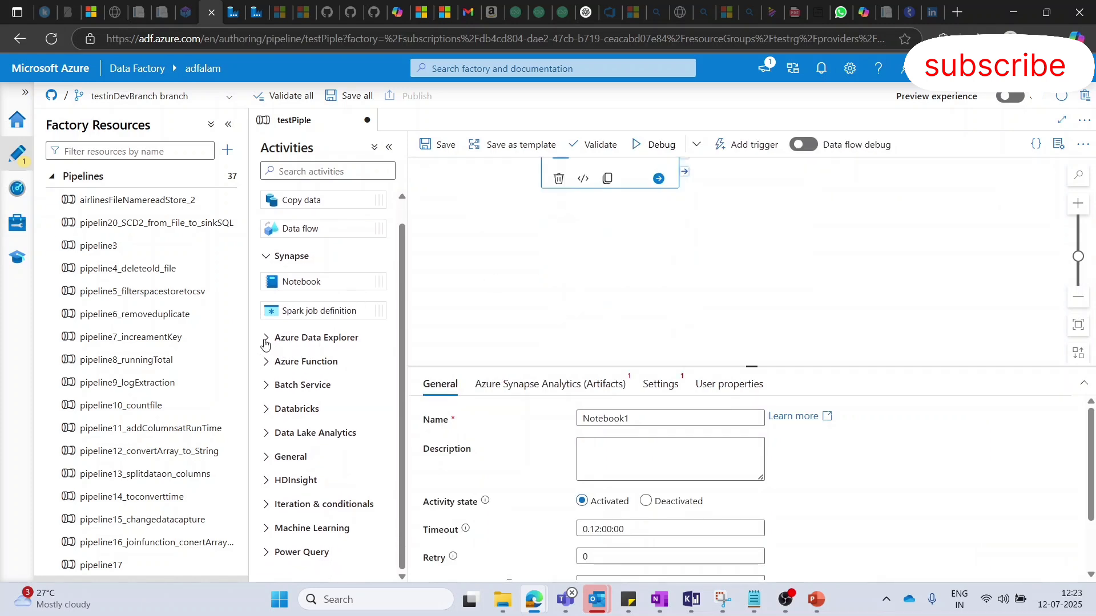
pyautogui.moveTo(288, 311); pyautogui.dragTo(553, 256)
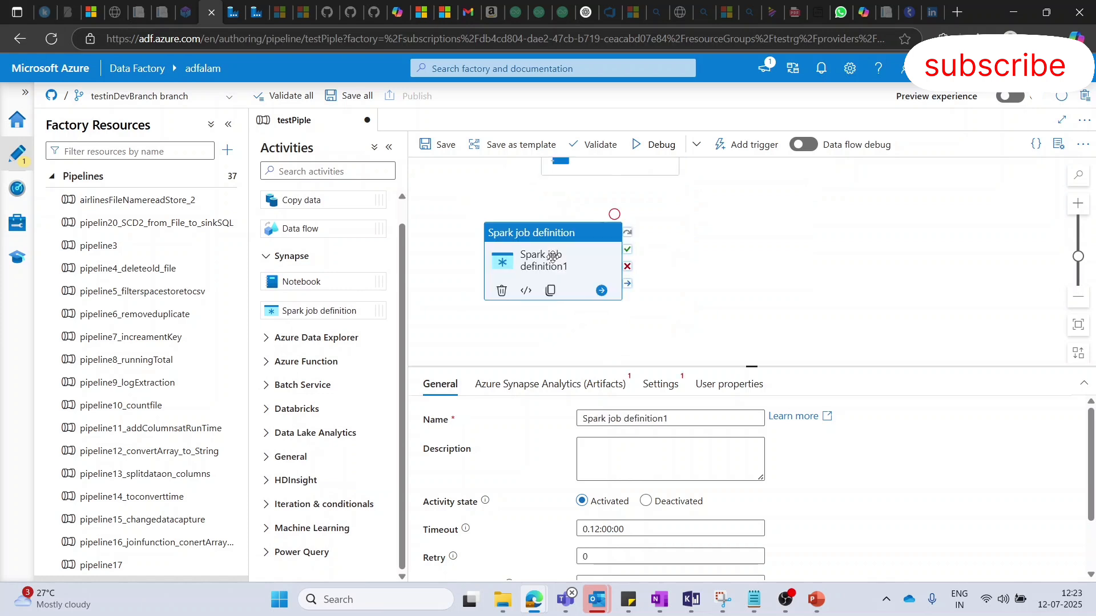
# - Look into the Azure Data Explorer activities and add an Azure Function activity beside the Spark job definition
pyautogui.click(267, 338)
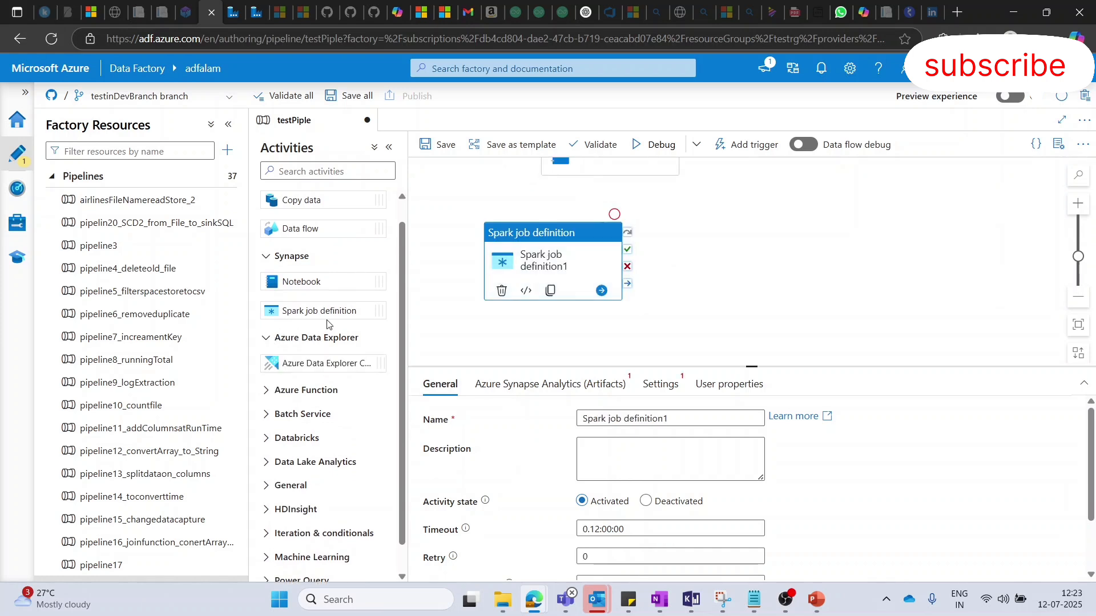
pyautogui.scroll(-1, 327, 323)
pyautogui.click(266, 364)
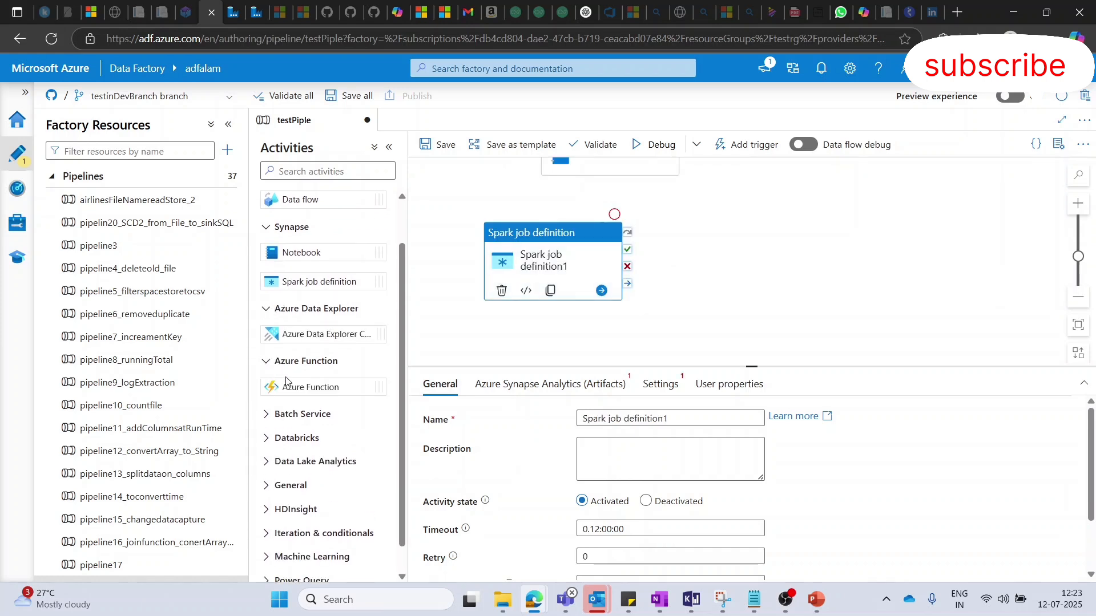
pyautogui.scroll(-1, 304, 389)
pyautogui.moveTo(308, 358); pyautogui.dragTo(754, 241)
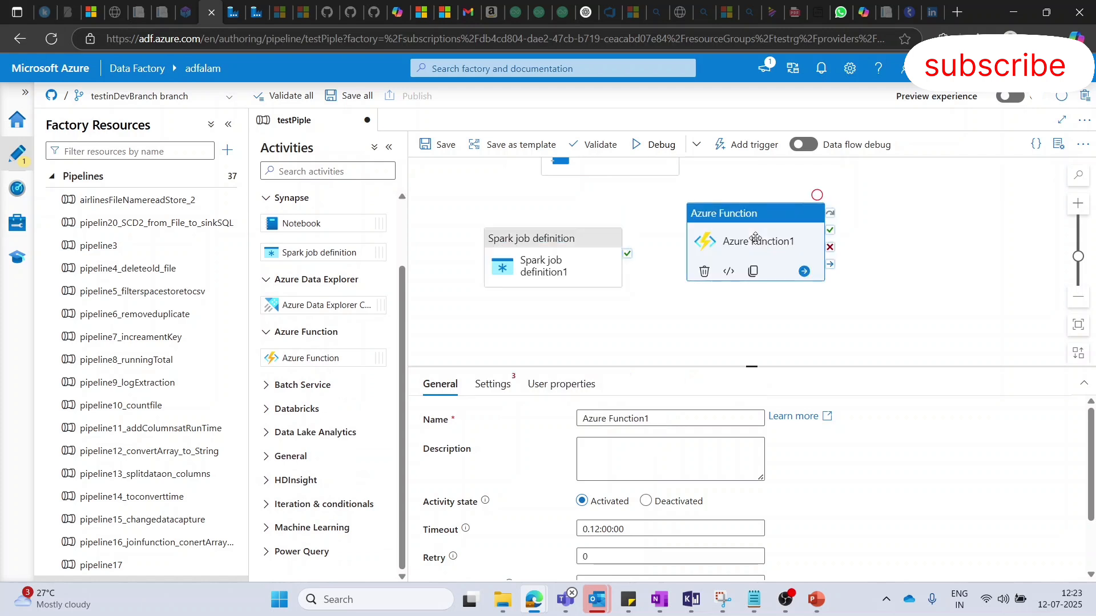
# - Add a Databricks Notebook activity and arrange the Spark job definition above the Azure Function, with the notebook off to their right
pyautogui.click(267, 409)
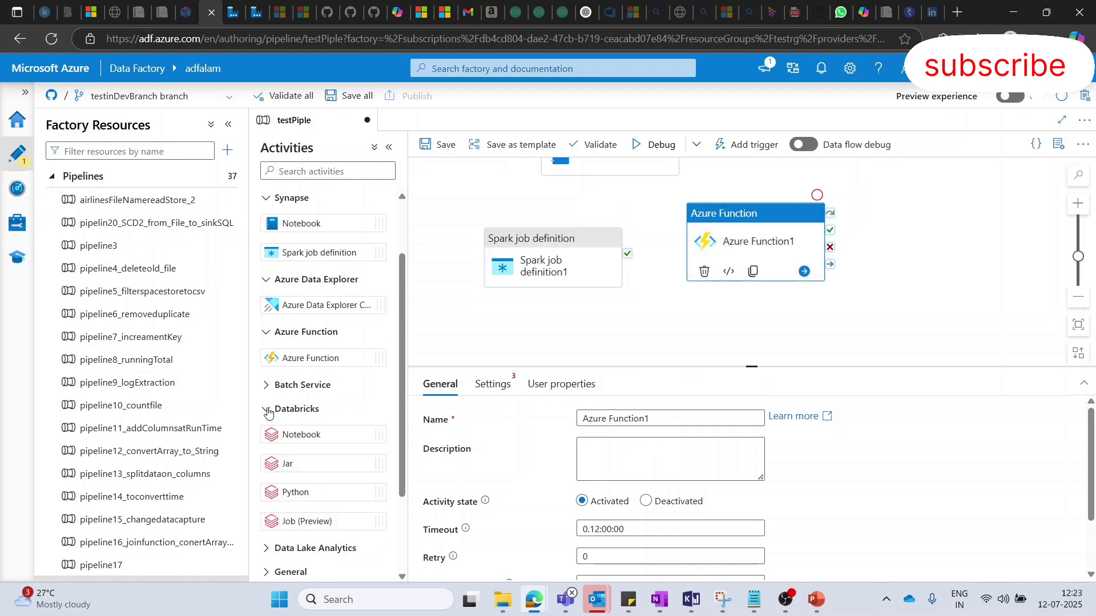
pyautogui.scroll(-4, 334, 377)
pyautogui.moveTo(308, 321); pyautogui.dragTo(896, 243)
pyautogui.moveTo(740, 235); pyautogui.dragTo(529, 239)
pyautogui.moveTo(935, 240); pyautogui.dragTo(859, 227)
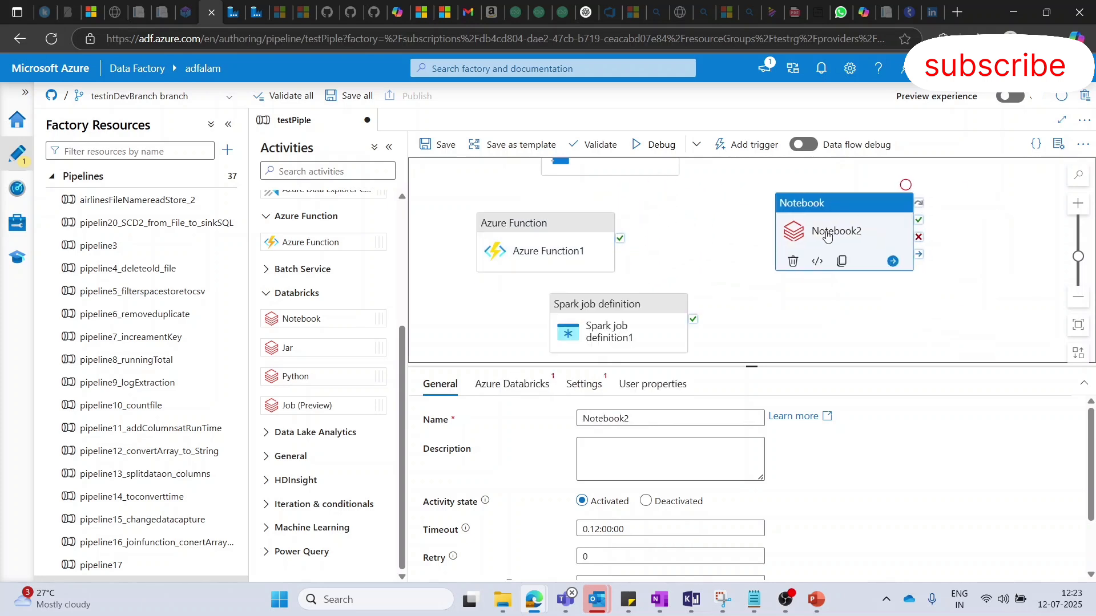
pyautogui.moveTo(619, 325); pyautogui.dragTo(552, 237)
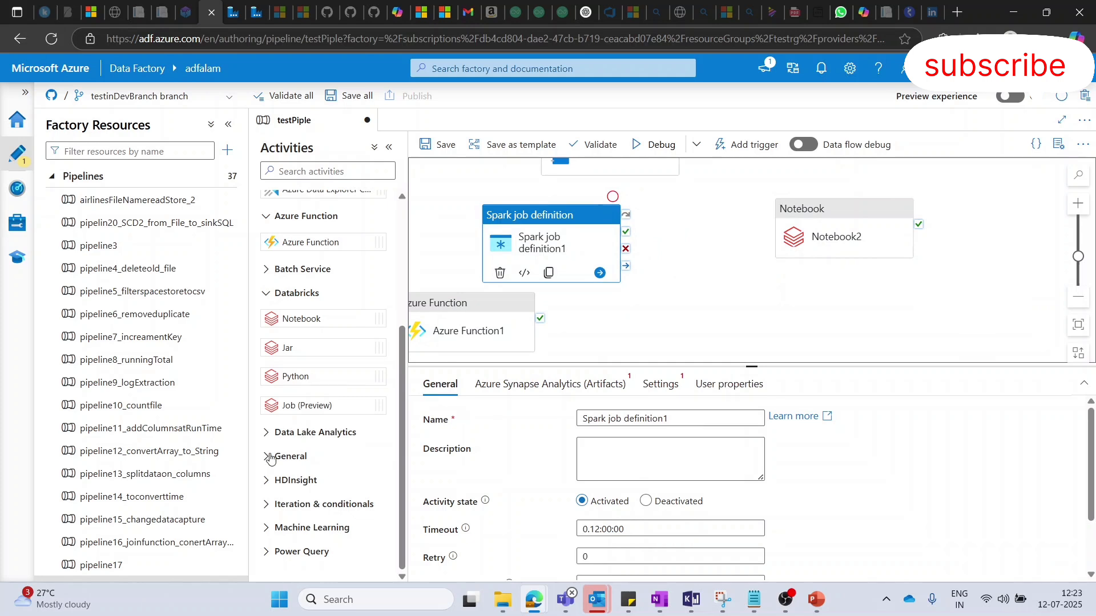
# - Look into the Data Lake Analytics and General activities, and add an Append variable and a Delete activity side by side
pyautogui.click(264, 432)
pyautogui.scroll(-1, 311, 411)
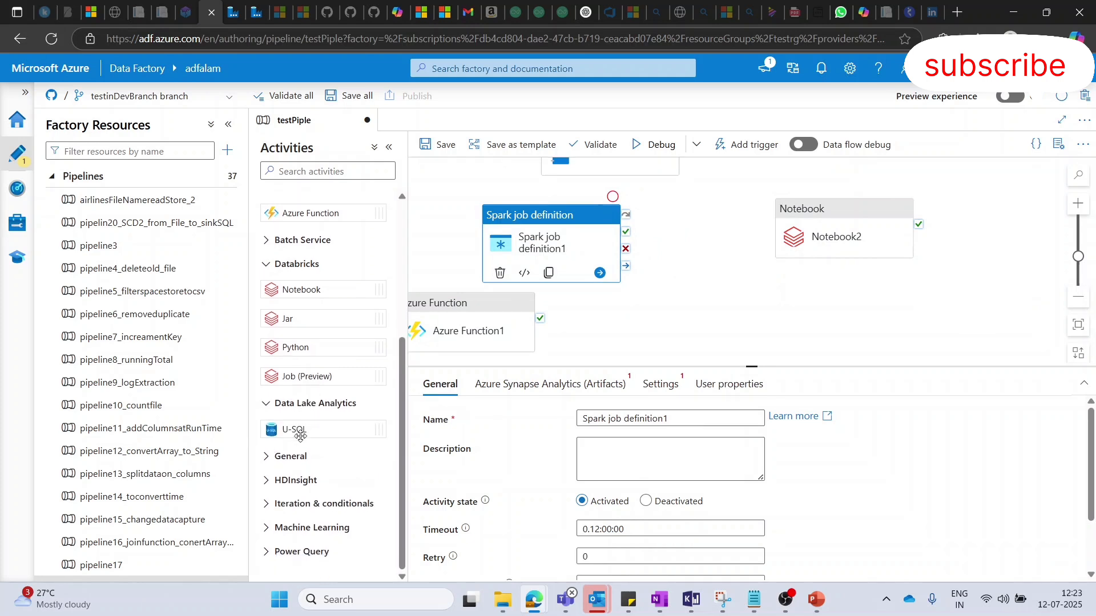
pyautogui.click(266, 457)
pyautogui.scroll(-5, 328, 291)
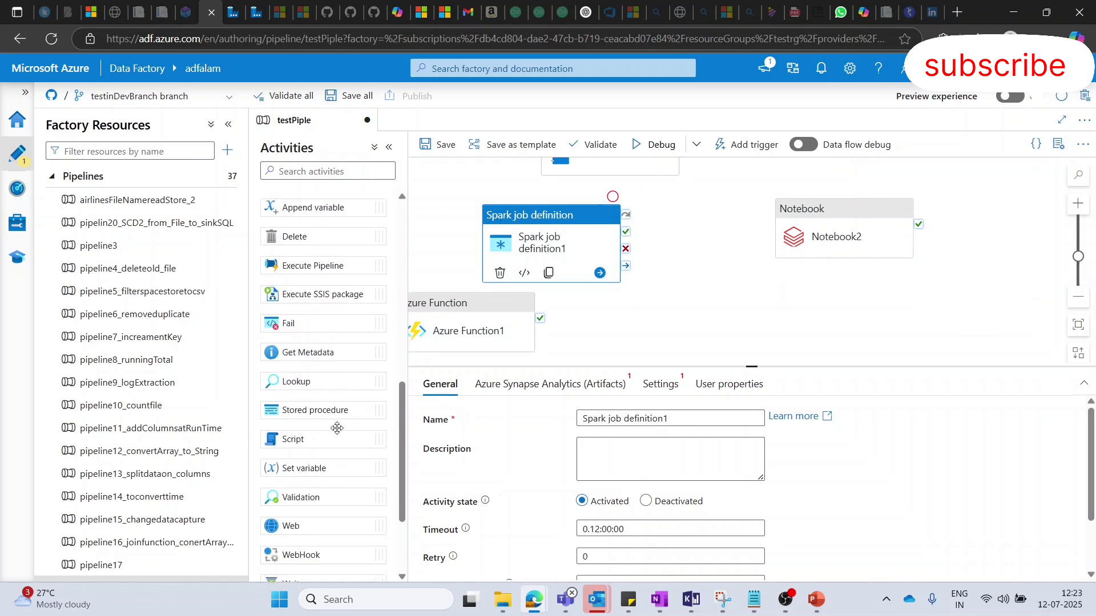
pyautogui.moveTo(328, 290); pyautogui.dragTo(769, 287)
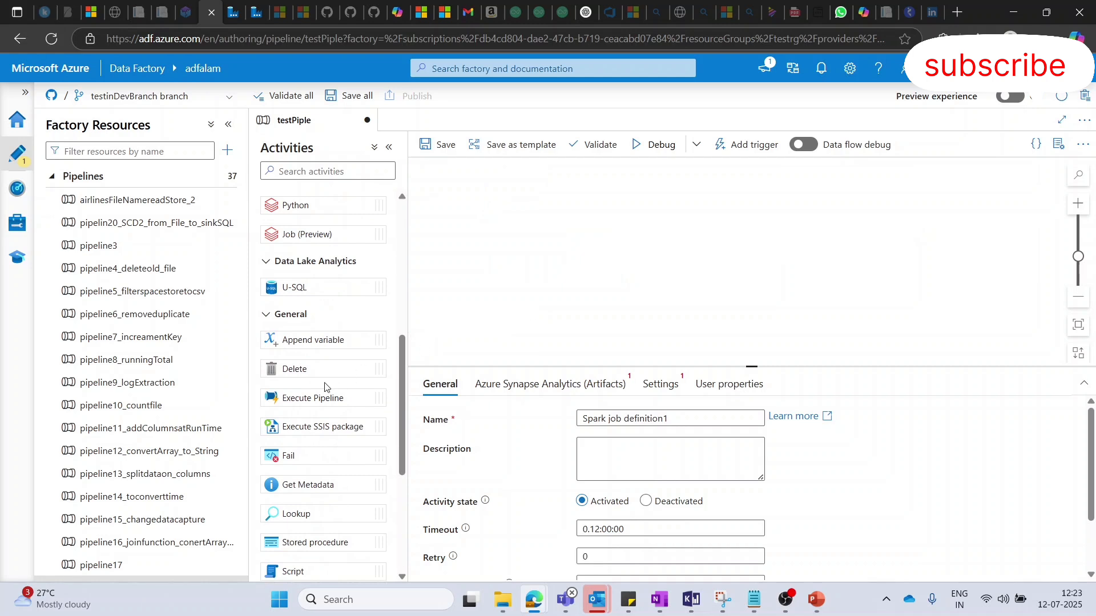
pyautogui.moveTo(298, 340); pyautogui.dragTo(548, 245)
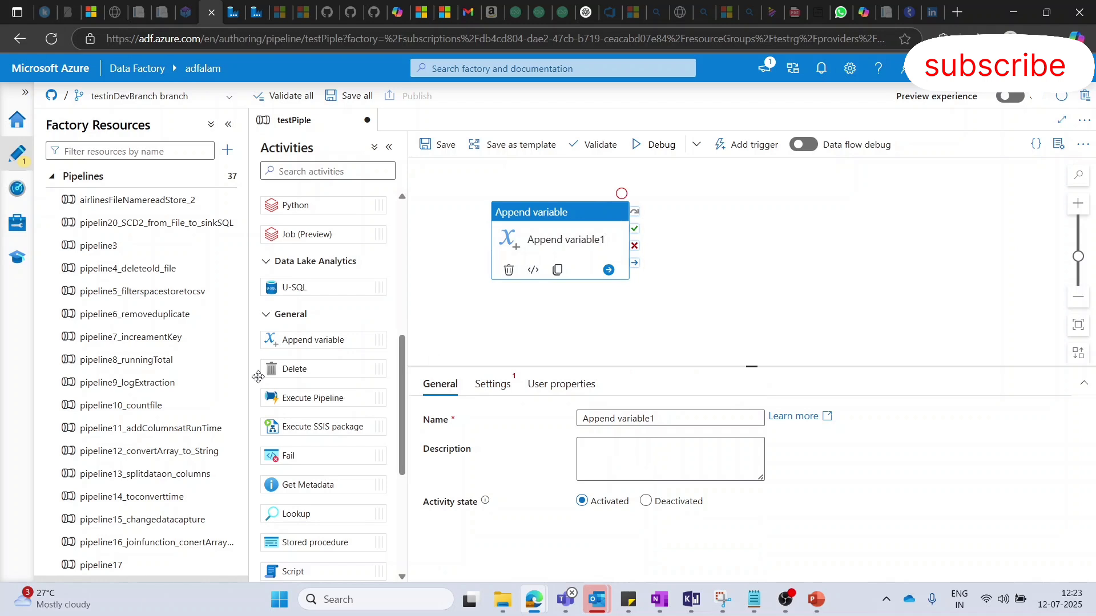
pyautogui.moveTo(298, 368); pyautogui.dragTo(784, 228)
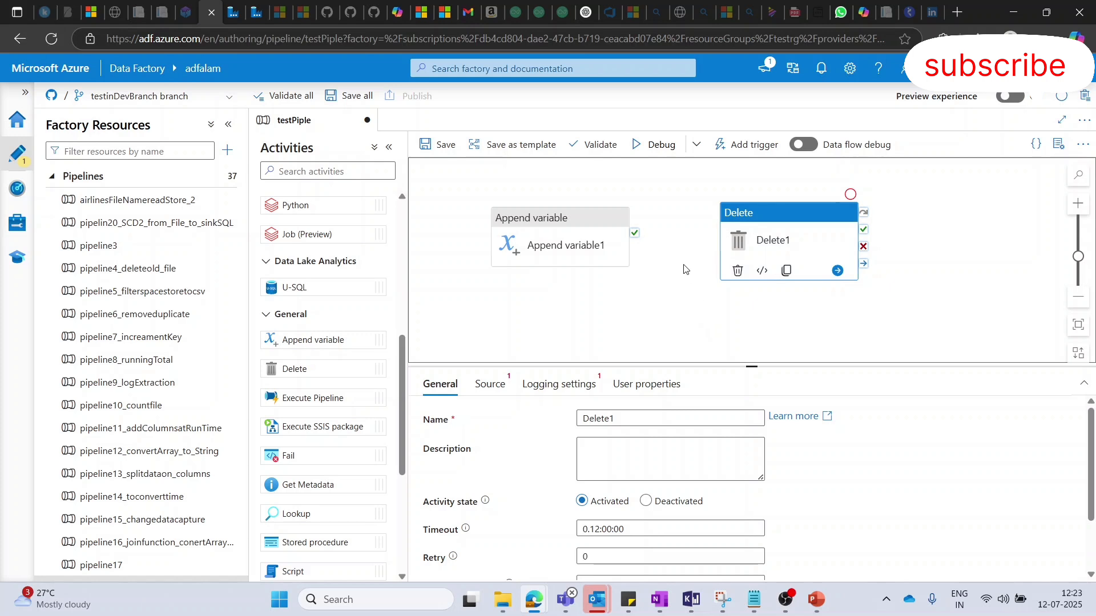
# - Add an Execute Pipeline activity and line it up between the Append variable and Delete activities
pyautogui.moveTo(289, 399); pyautogui.dragTo(667, 269)
pyautogui.moveTo(593, 245); pyautogui.dragTo(575, 222)
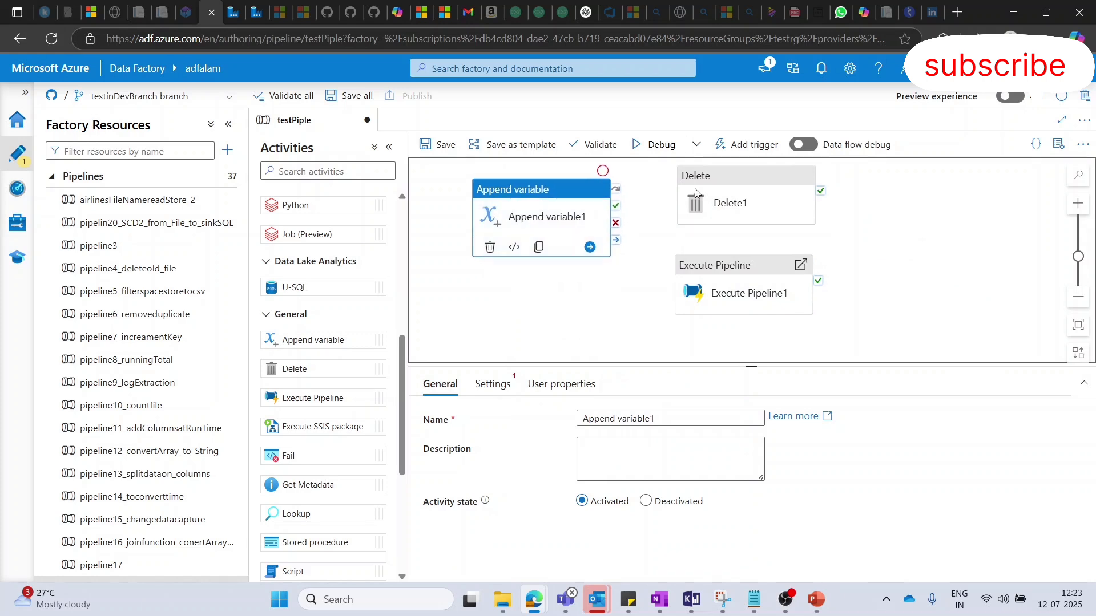
pyautogui.moveTo(723, 195); pyautogui.dragTo(897, 230)
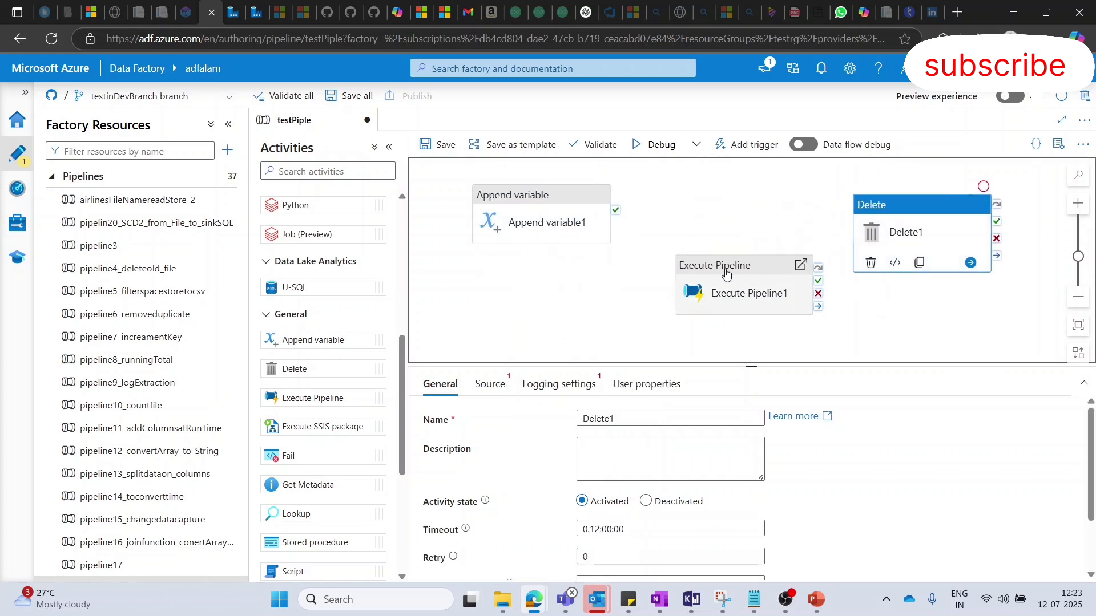
pyautogui.moveTo(725, 278); pyautogui.dragTo(715, 216)
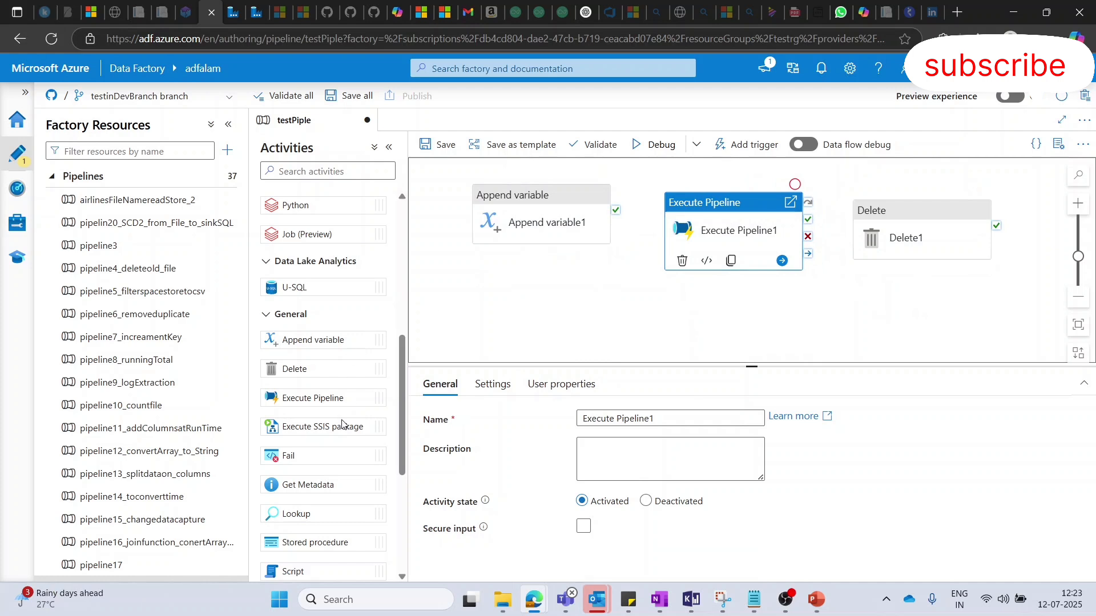
# - Add a Fail activity below Append variable and a Set variable activity below the gap between Execute Pipeline and Delete
pyautogui.scroll(-1, 319, 485)
pyautogui.moveTo(294, 386); pyautogui.dragTo(554, 313)
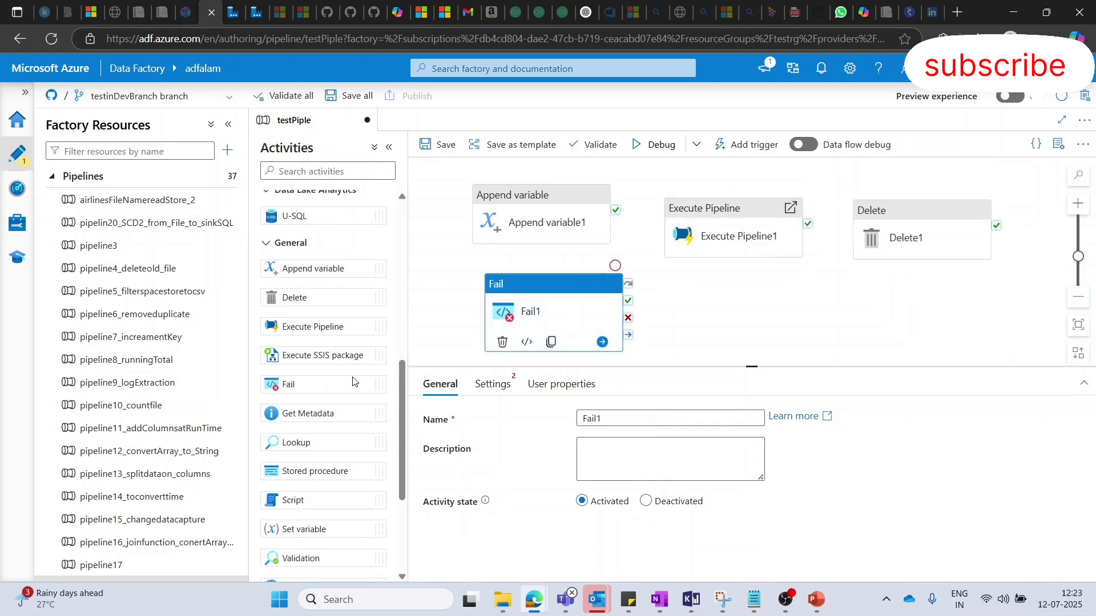
pyautogui.scroll(-3, 317, 445)
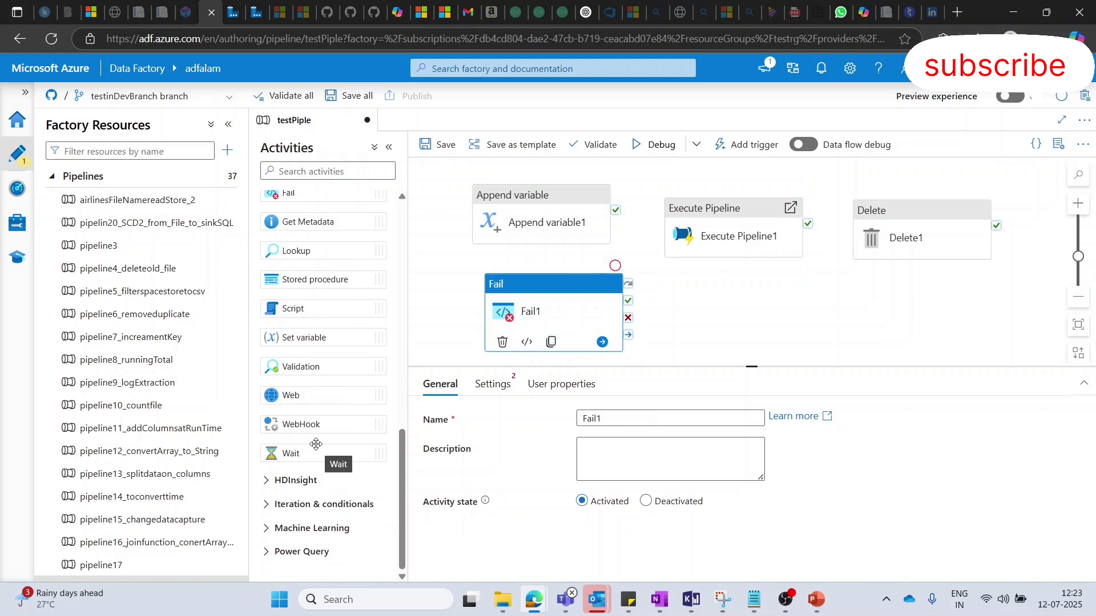
pyautogui.moveTo(309, 337); pyautogui.dragTo(818, 285)
# - Spread out the activities, placing Append variable at the upper left of Execute Pipeline and Fail below and left of Set variable
pyautogui.moveTo(576, 313); pyautogui.dragTo(570, 211)
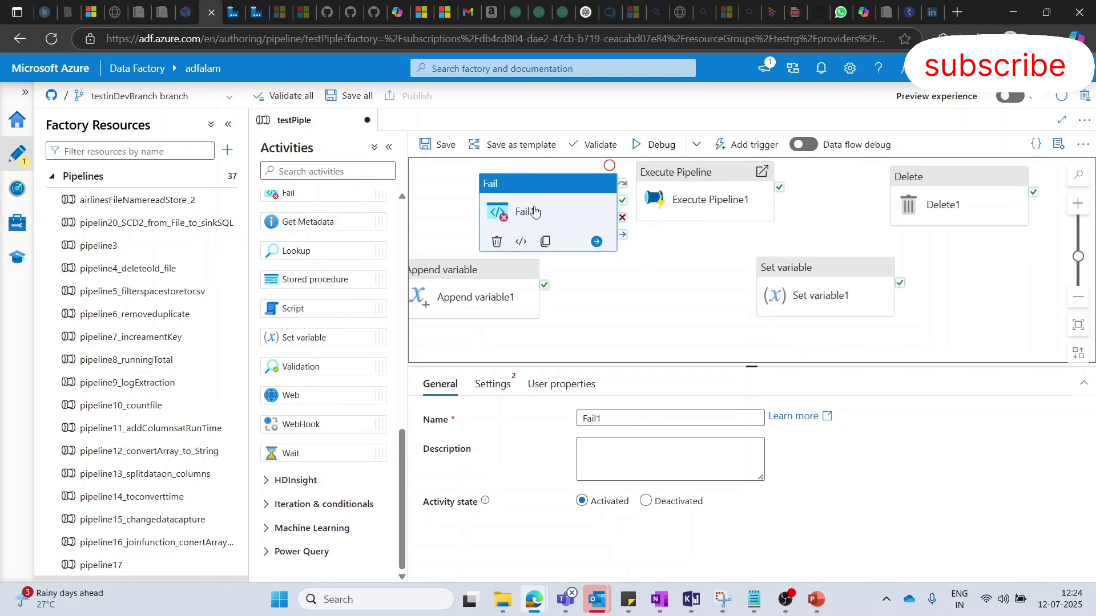
pyautogui.moveTo(689, 205); pyautogui.dragTo(516, 218)
pyautogui.moveTo(472, 297); pyautogui.dragTo(509, 204)
pyautogui.moveTo(602, 283); pyautogui.dragTo(534, 222)
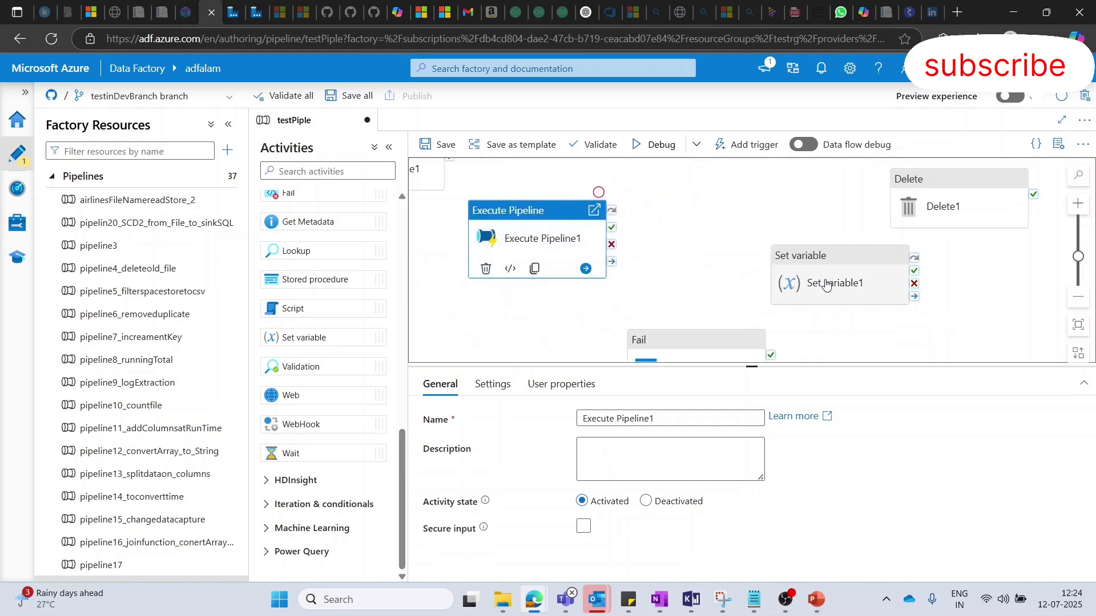
# - Add a Web activity below the Fail activity and look at its URL, method and authentication settings
pyautogui.scroll(-2, 822, 281)
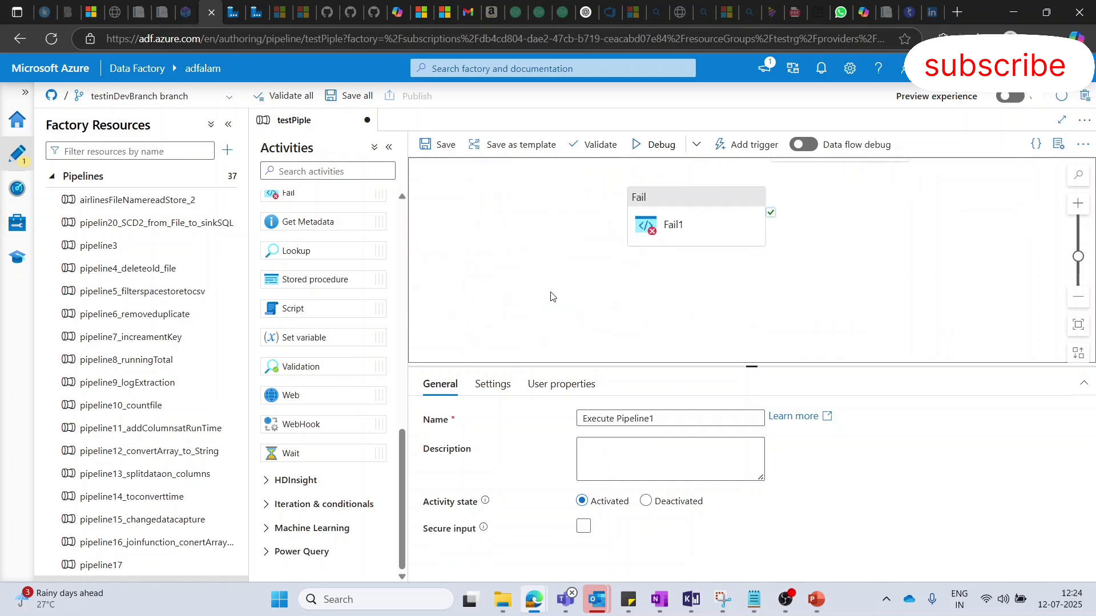
pyautogui.scroll(-1, 552, 296)
pyautogui.moveTo(288, 395); pyautogui.dragTo(583, 258)
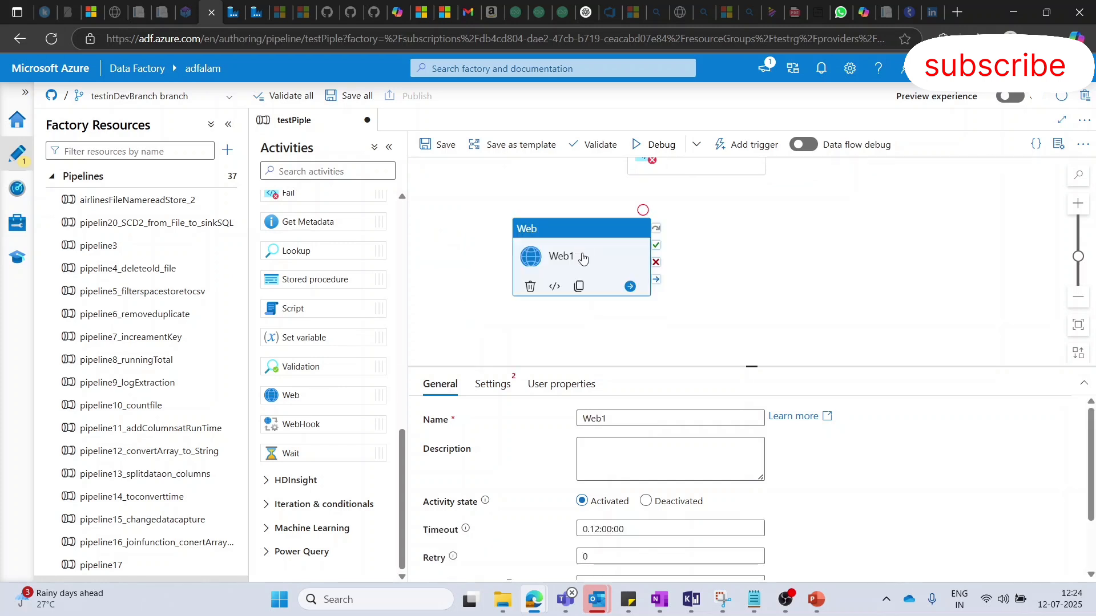
pyautogui.click(599, 264)
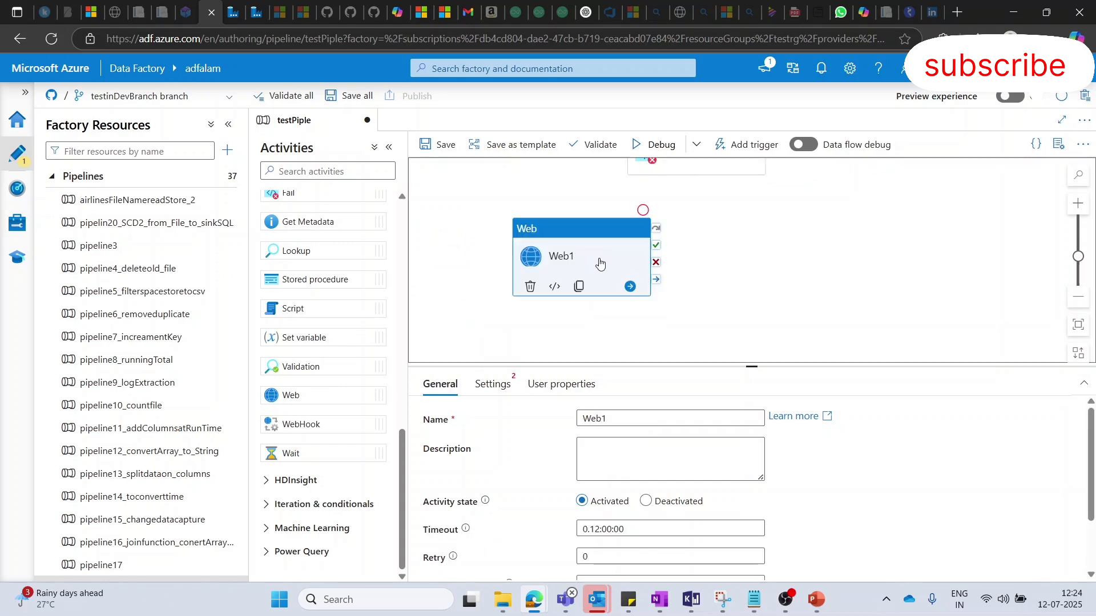
pyautogui.click(495, 385)
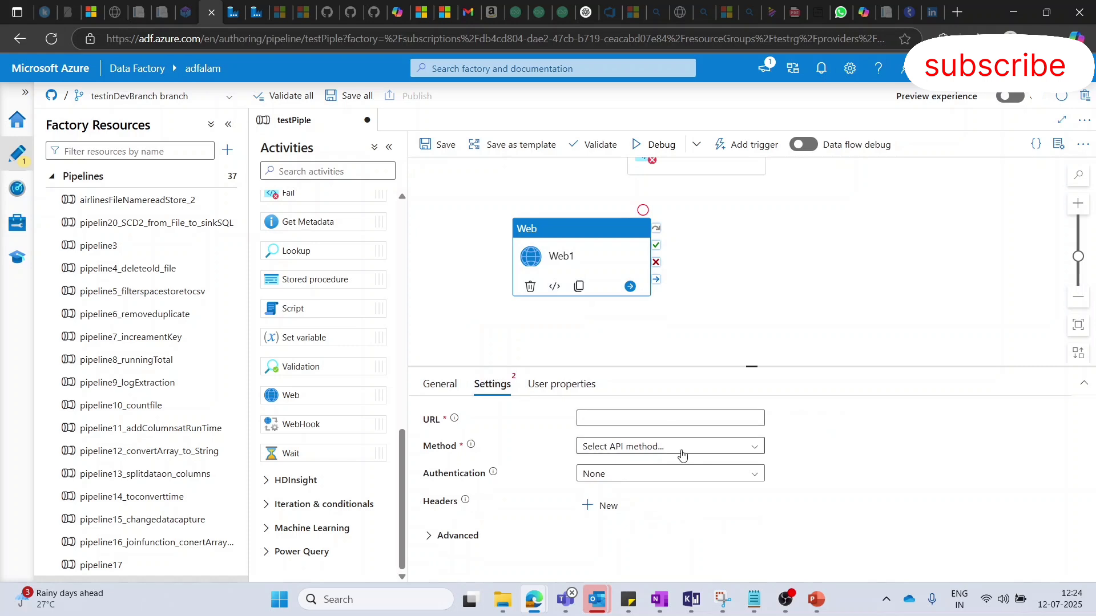
pyautogui.click(667, 416)
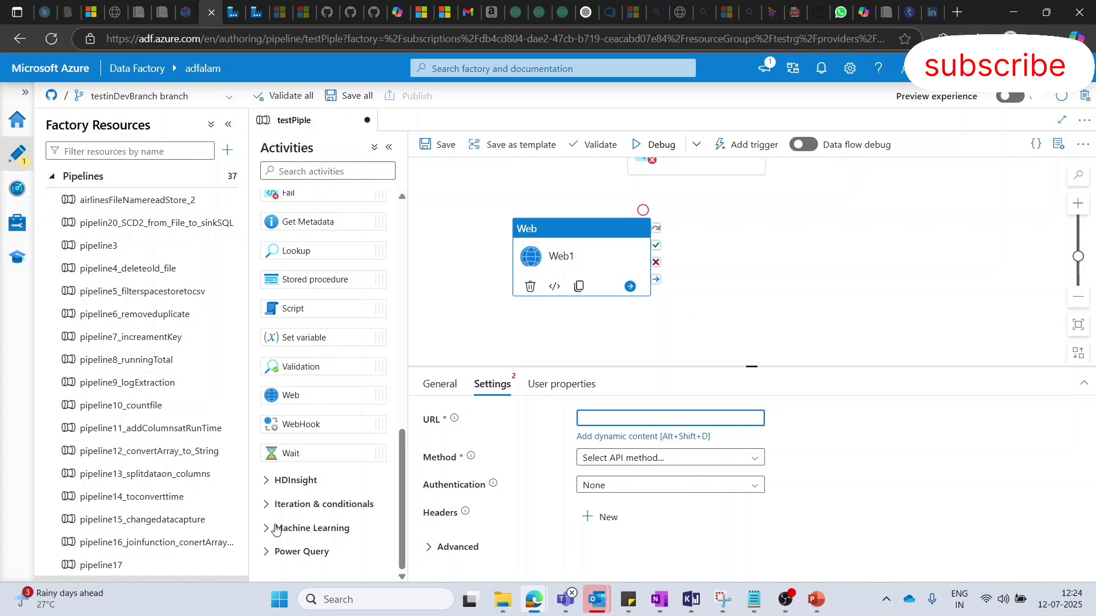
# - Look into the HDInsight activities and add a Hive activity to the right of the Web activity
pyautogui.click(266, 486)
pyautogui.scroll(-3, 313, 442)
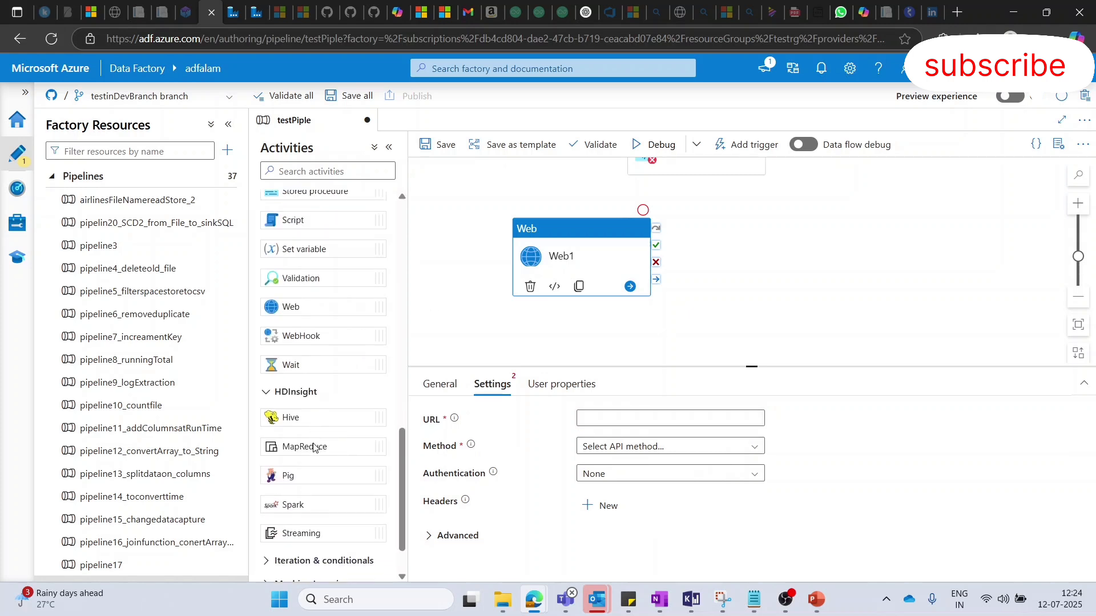
pyautogui.moveTo(307, 358); pyautogui.dragTo(830, 242)
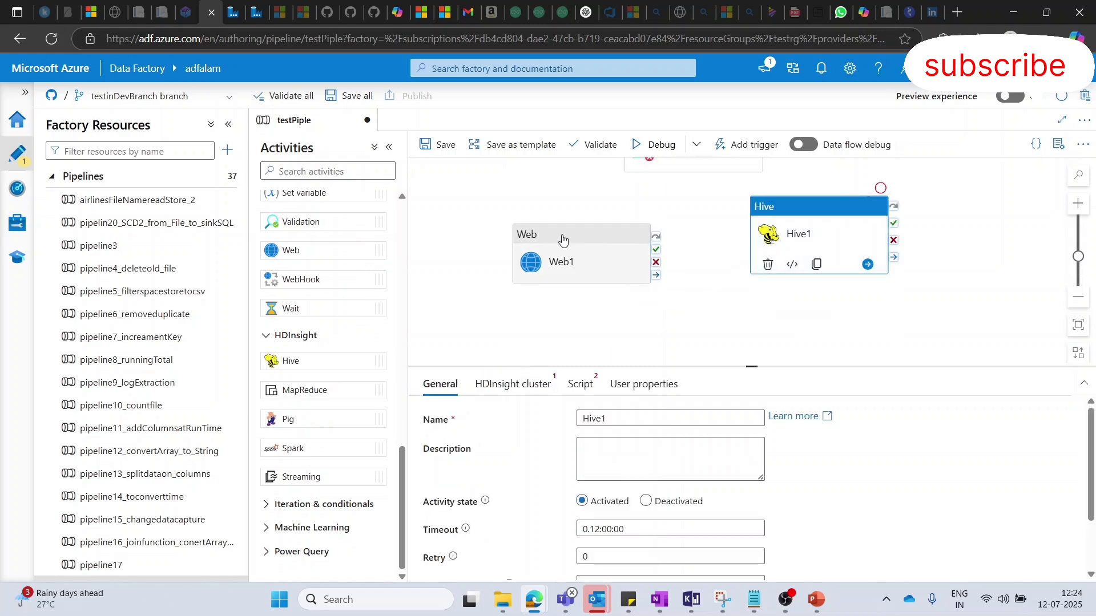
pyautogui.moveTo(563, 237); pyautogui.dragTo(516, 189)
pyautogui.click(804, 259)
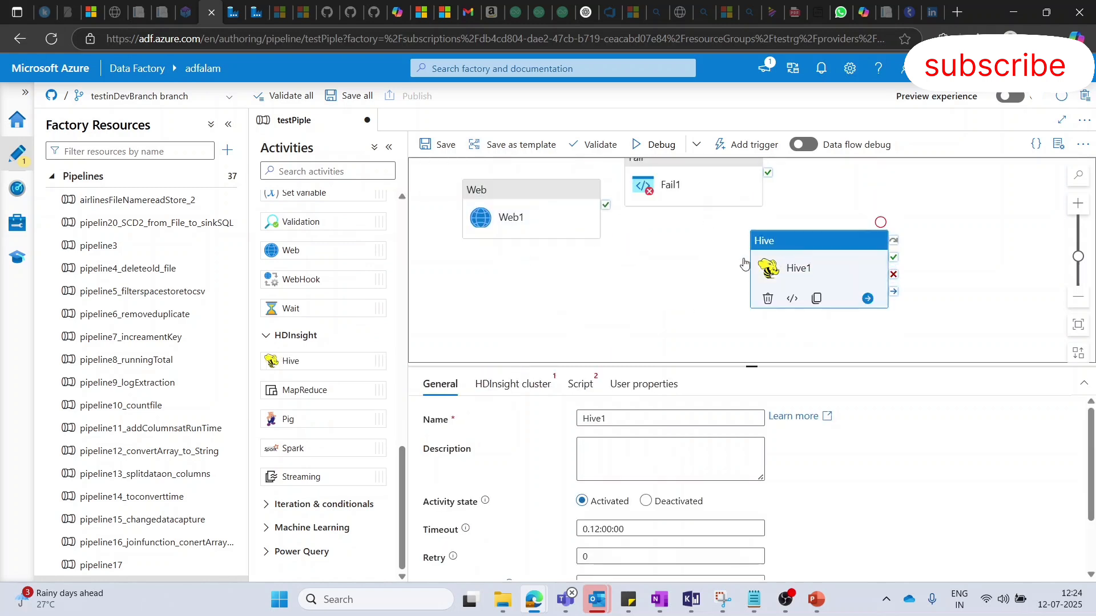
# - Add the MapReduce and Streaming activities and arrange them on either side of the Hive activity
pyautogui.moveTo(305, 390); pyautogui.dragTo(648, 274)
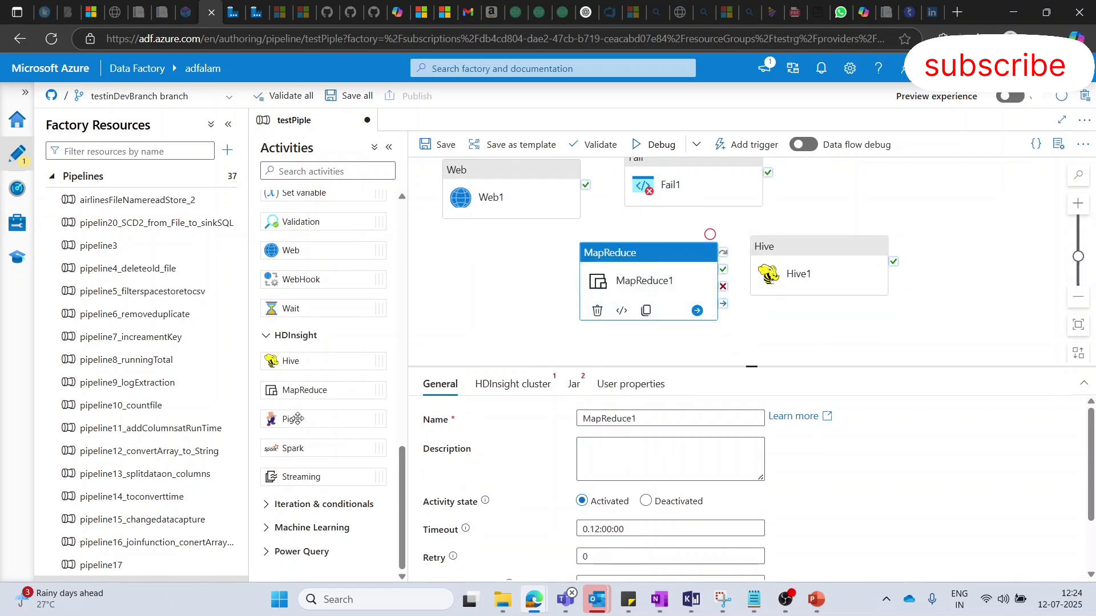
pyautogui.moveTo(317, 480); pyautogui.dragTo(965, 277)
pyautogui.moveTo(649, 290); pyautogui.dragTo(552, 223)
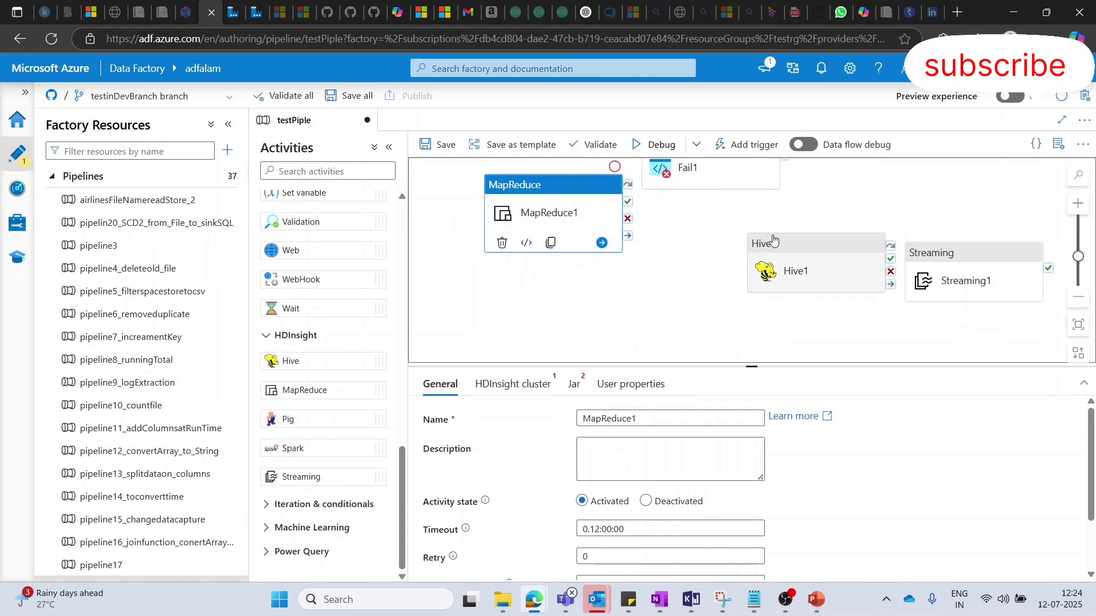
pyautogui.moveTo(774, 241); pyautogui.dragTo(632, 213)
pyautogui.moveTo(972, 260); pyautogui.dragTo(869, 239)
# - Review the available activity types and those placed on the pipeline canvas, and briefly switch to the Core Components of ADF slide show
pyautogui.scroll(8, 323, 386)
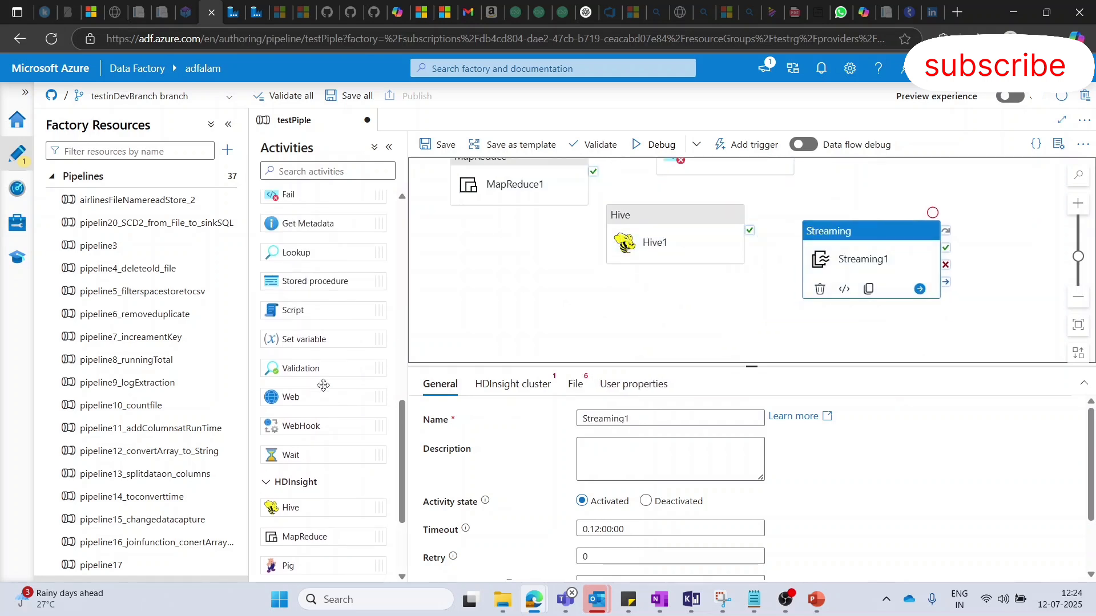
pyautogui.scroll(5, 323, 390)
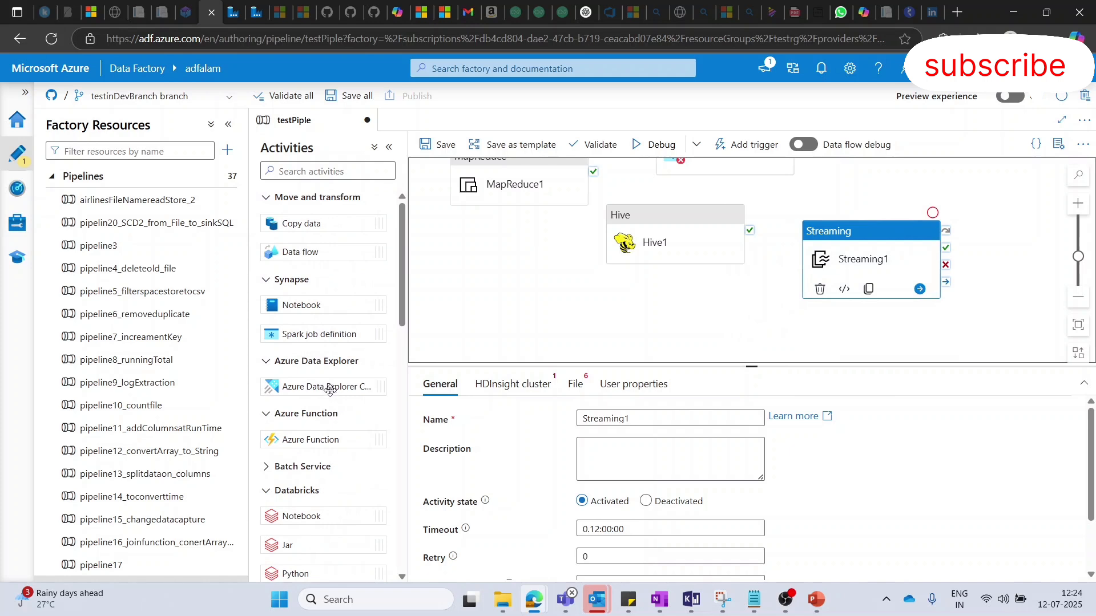
pyautogui.scroll(3, 591, 278)
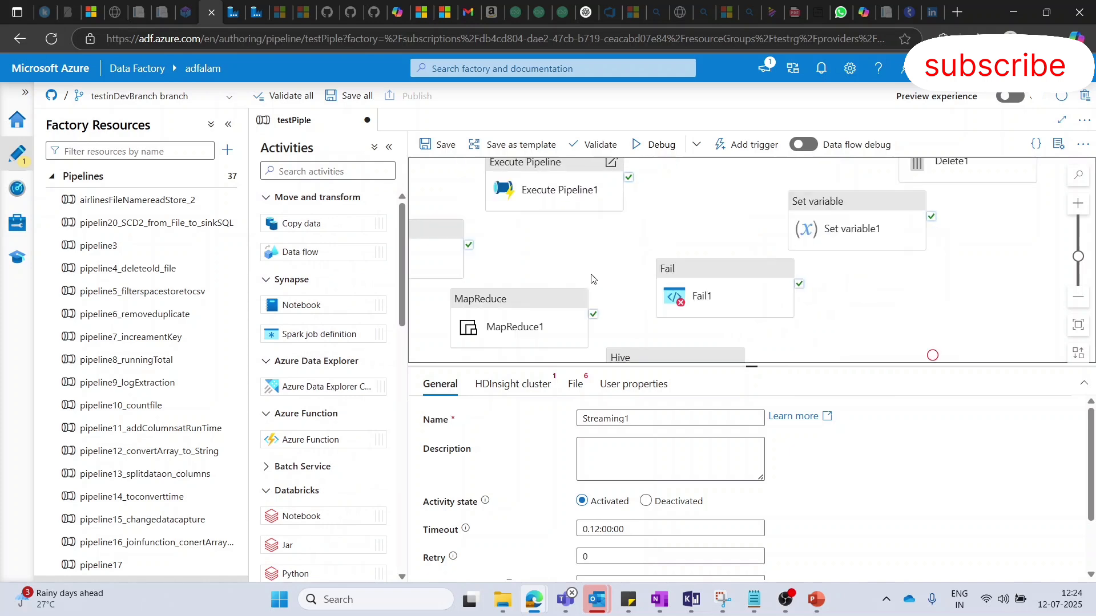
pyautogui.scroll(3, 591, 279)
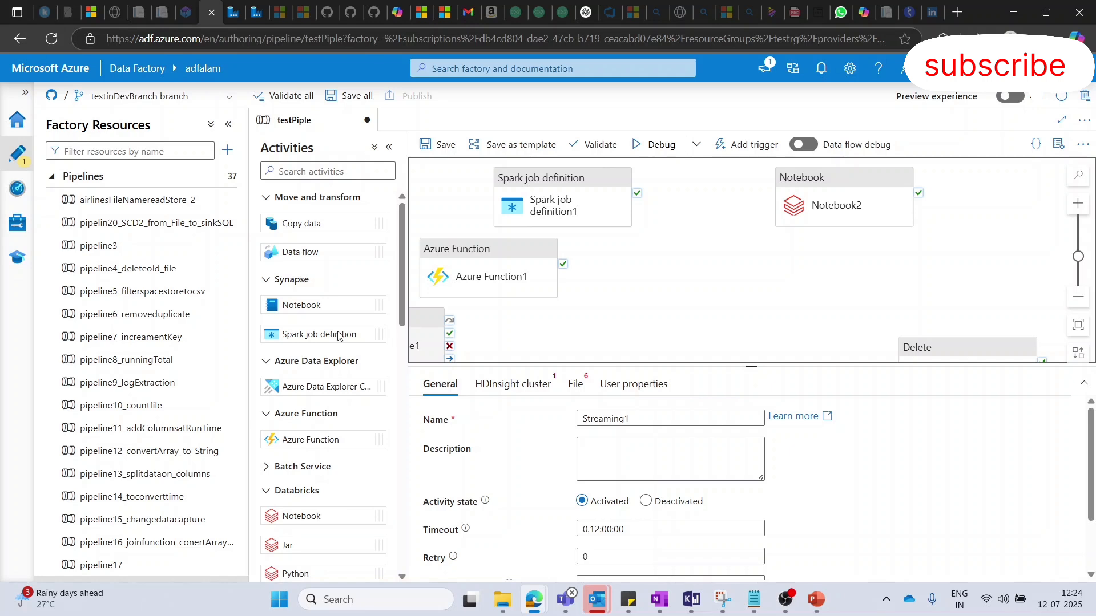
pyautogui.click(752, 285)
pyautogui.hotkey('alt', 'Tab')
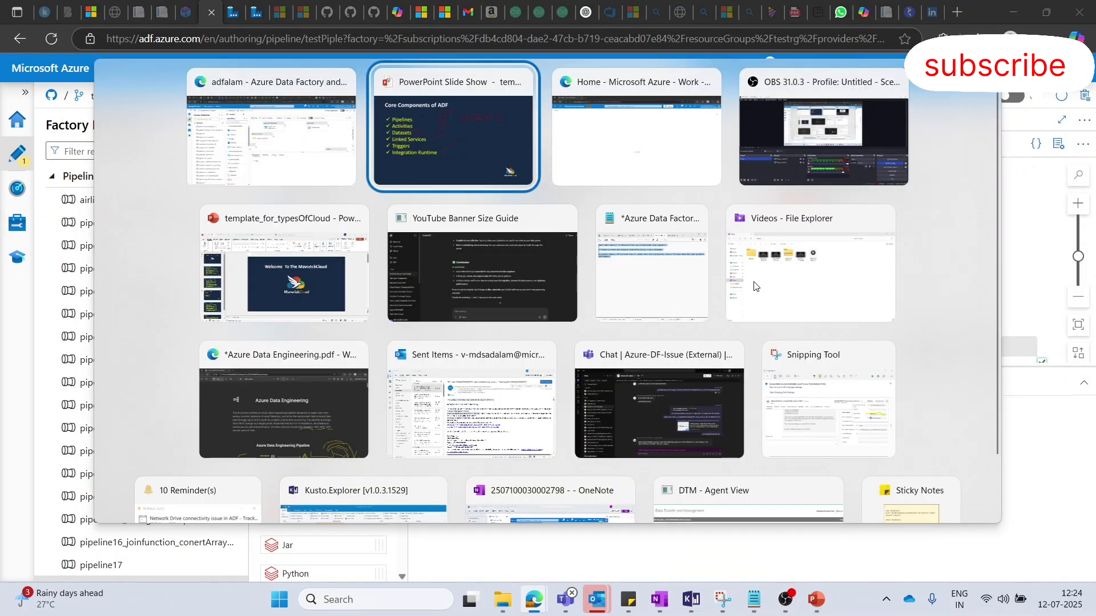
pyautogui.hotkey('alt', 'Tab')
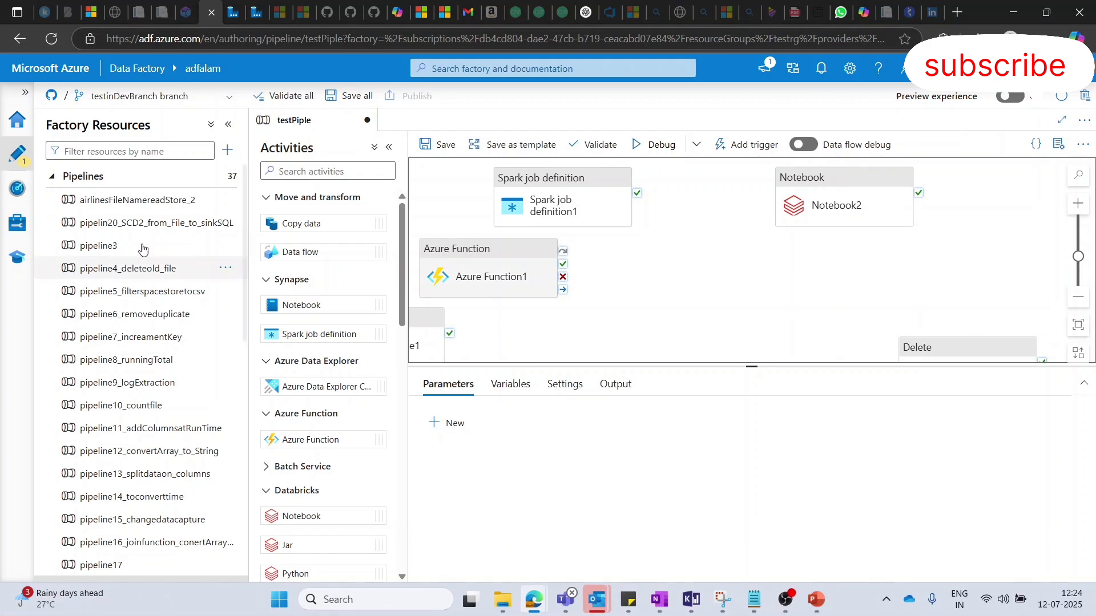
# - View the factory's linked services in the Manage hub and its pipeline runs in the Monitor hub
pyautogui.click(19, 226)
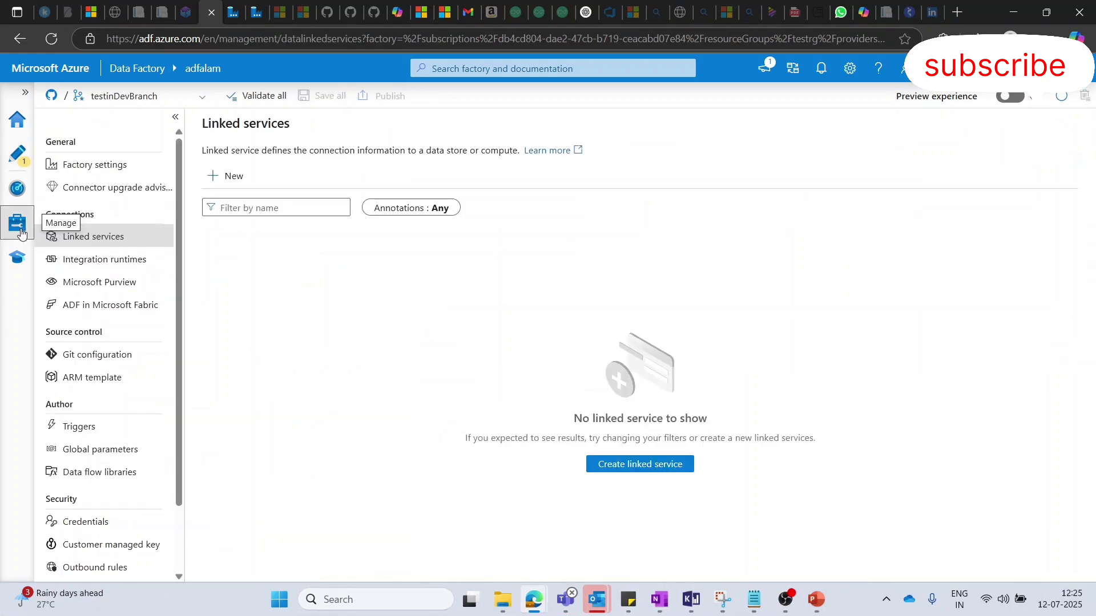
pyautogui.click(11, 192)
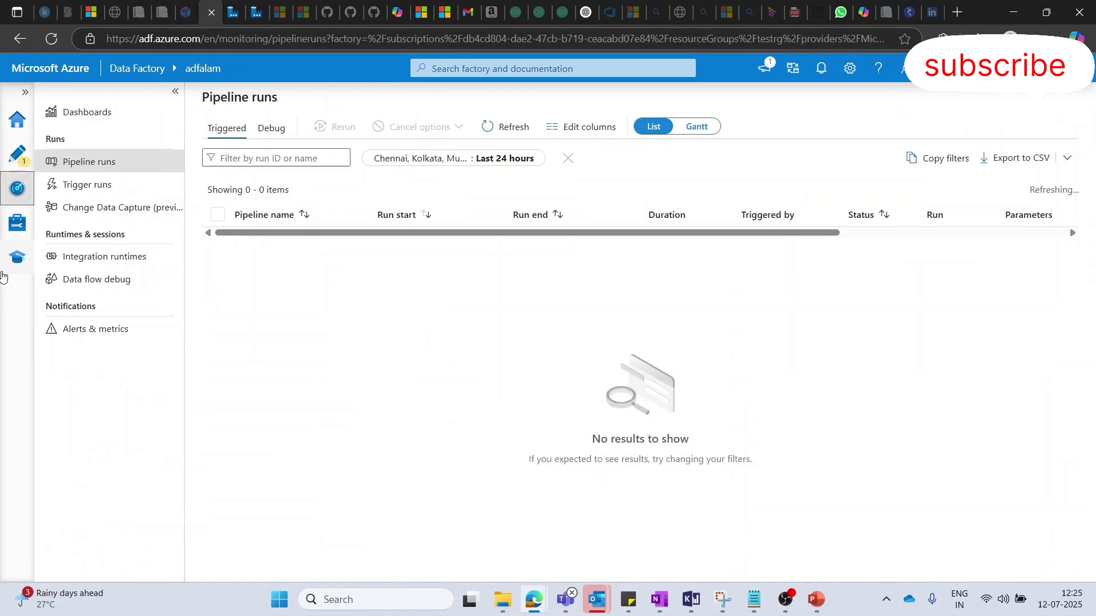